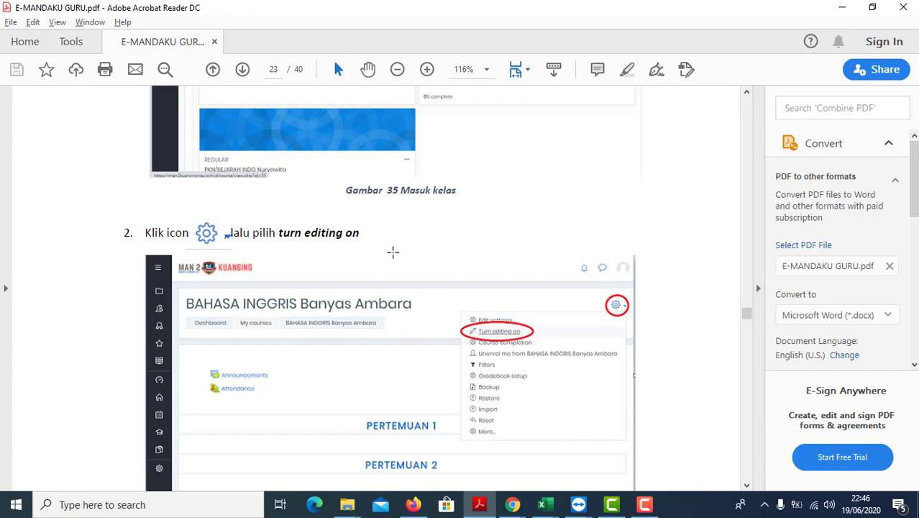
# Switch to the BAHASA INGGRIS course page in Chrome and turn editing on
pyautogui.moveTo(513, 505)
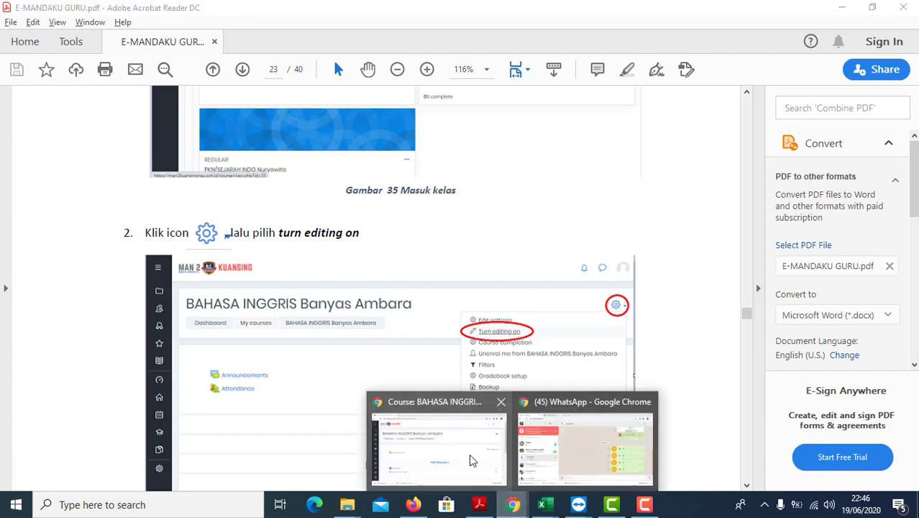
pyautogui.click(470, 460)
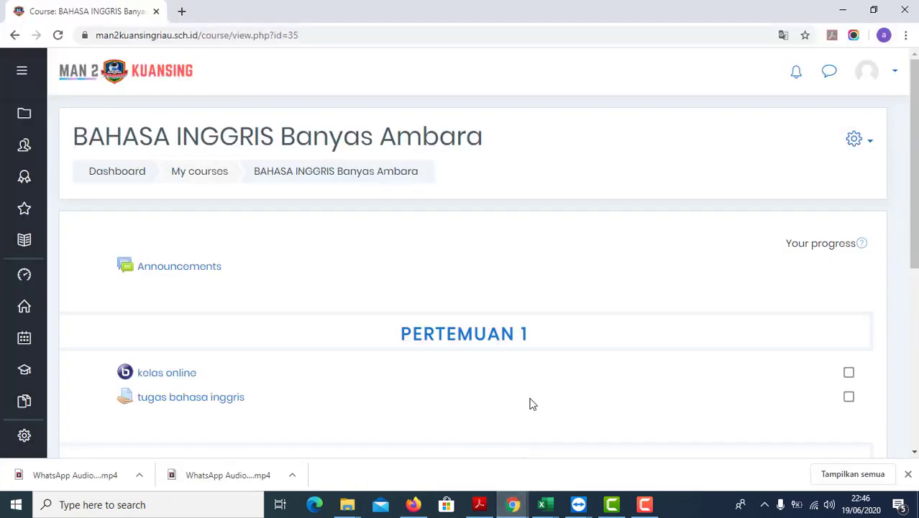
pyautogui.click(869, 145)
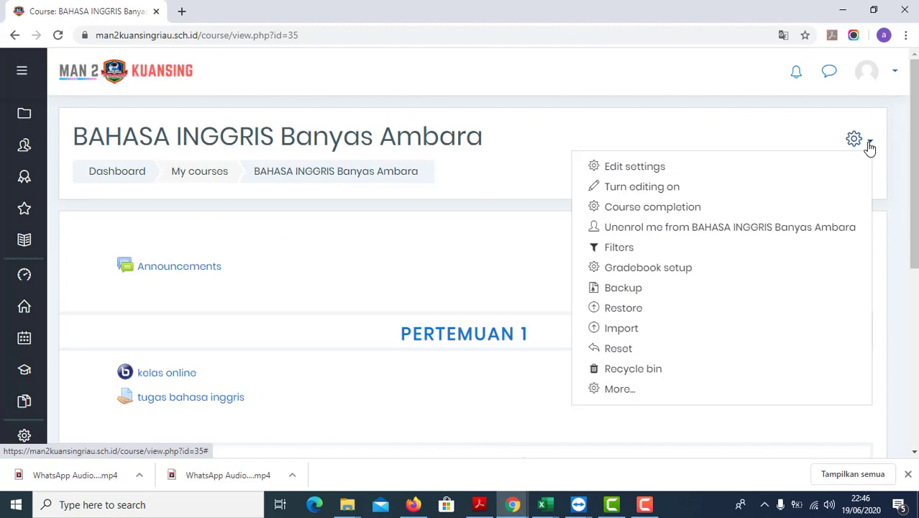
pyautogui.click(666, 186)
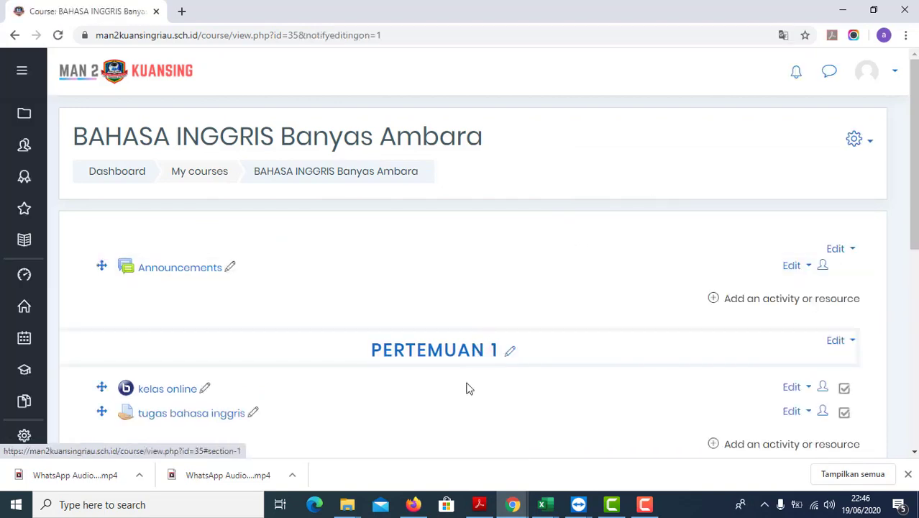
# Consult instruction 3 in the E-MANDAKU GURU.pdf guide, and in the Chrome course page open the activity chooser for PERTEMUAN 1
pyautogui.click(479, 505)
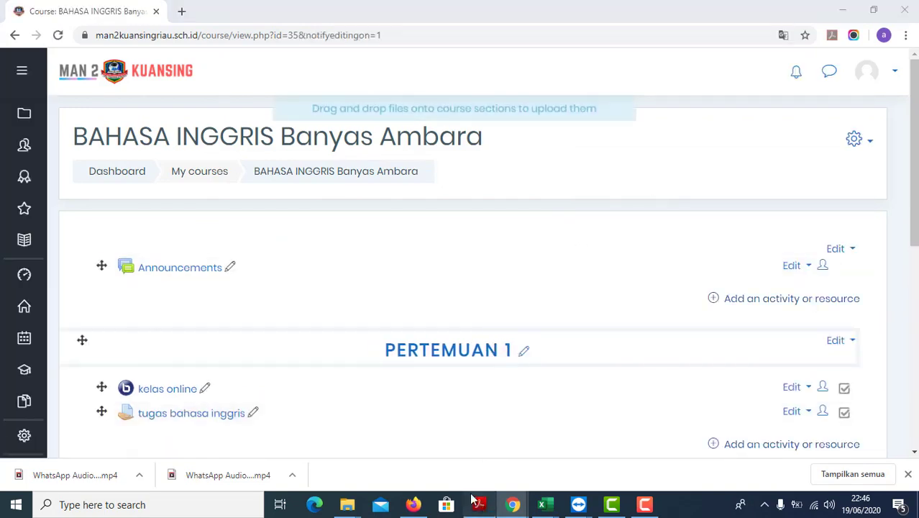
pyautogui.scroll(-4, 377, 350)
pyautogui.scroll(-8, 378, 350)
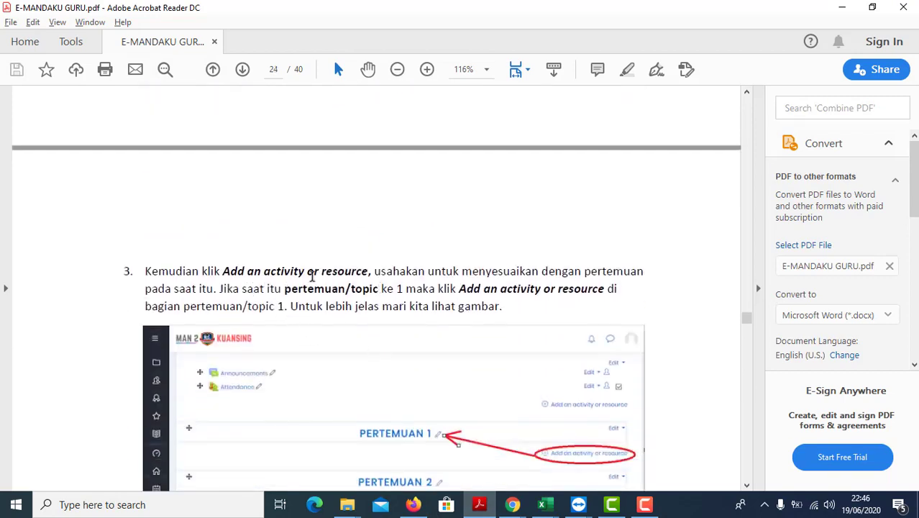
pyautogui.click(513, 504)
pyautogui.click(475, 462)
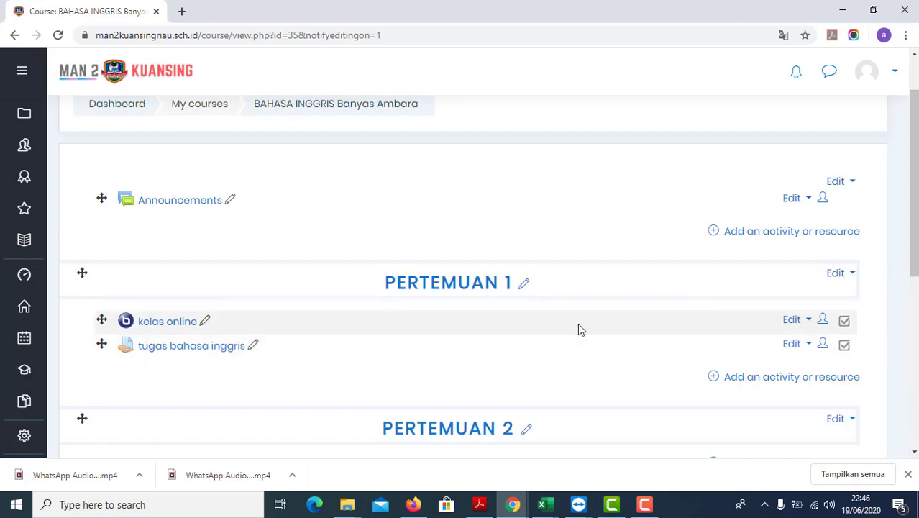
pyautogui.click(751, 379)
pyautogui.scroll(-1, 369, 287)
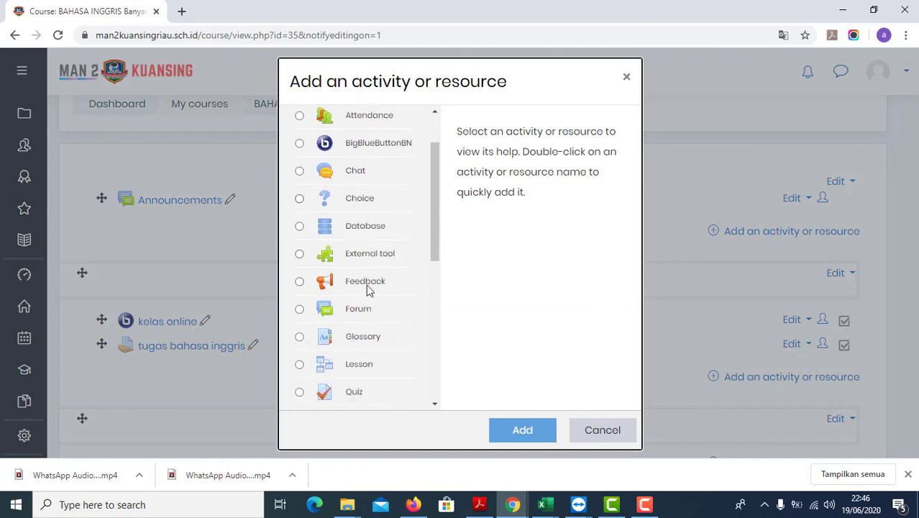
# Check instruction 4 in the PDF guide and add a Quiz activity to PERTEMUAN 1 in the Chrome course page
pyautogui.click(479, 505)
pyautogui.scroll(-5, 369, 329)
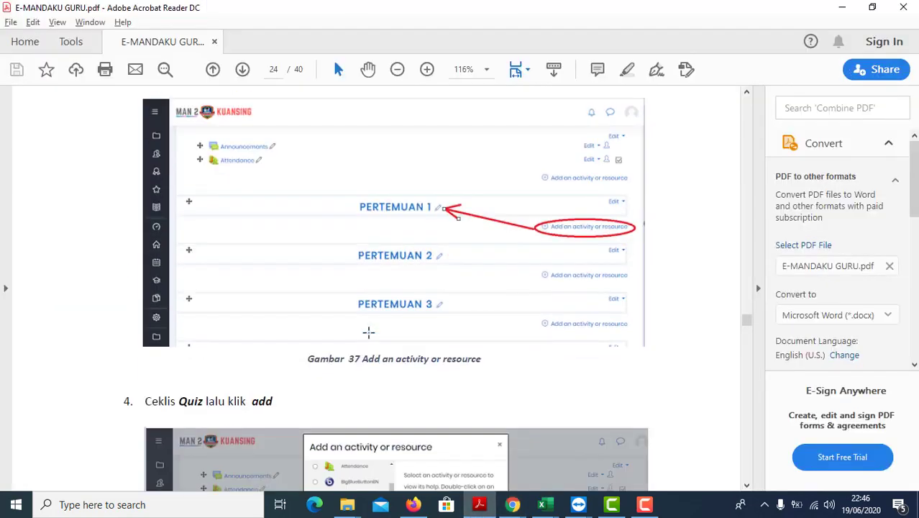
pyautogui.scroll(-1, 317, 331)
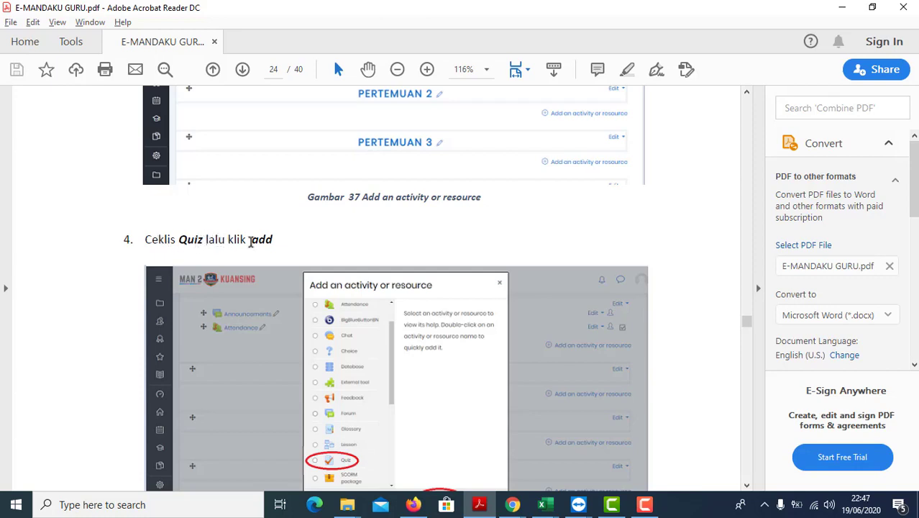
pyautogui.scroll(-2, 324, 305)
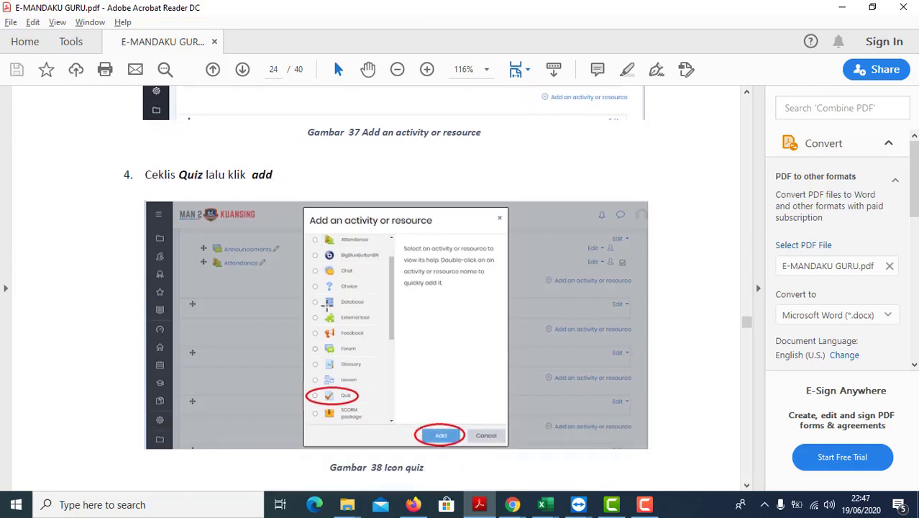
pyautogui.click(513, 504)
pyautogui.click(431, 439)
pyautogui.scroll(-2, 403, 295)
pyautogui.scroll(-1, 403, 295)
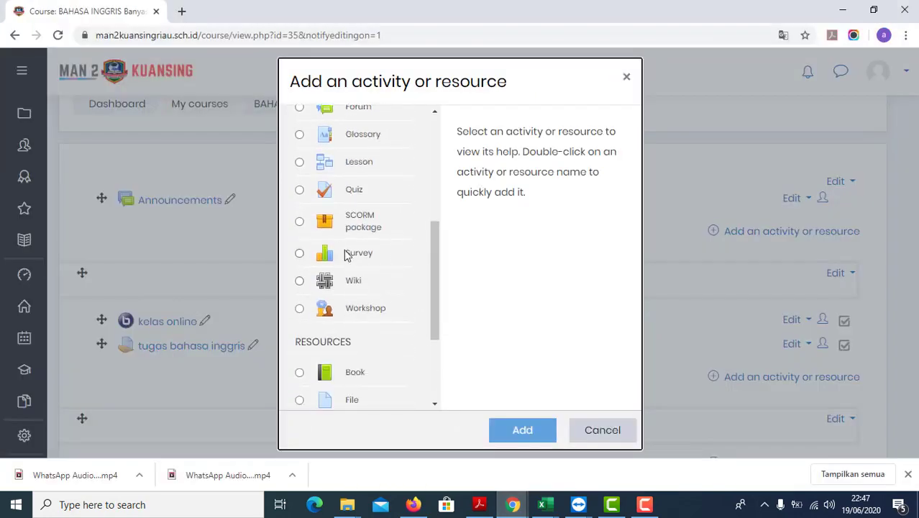
pyautogui.click(300, 193)
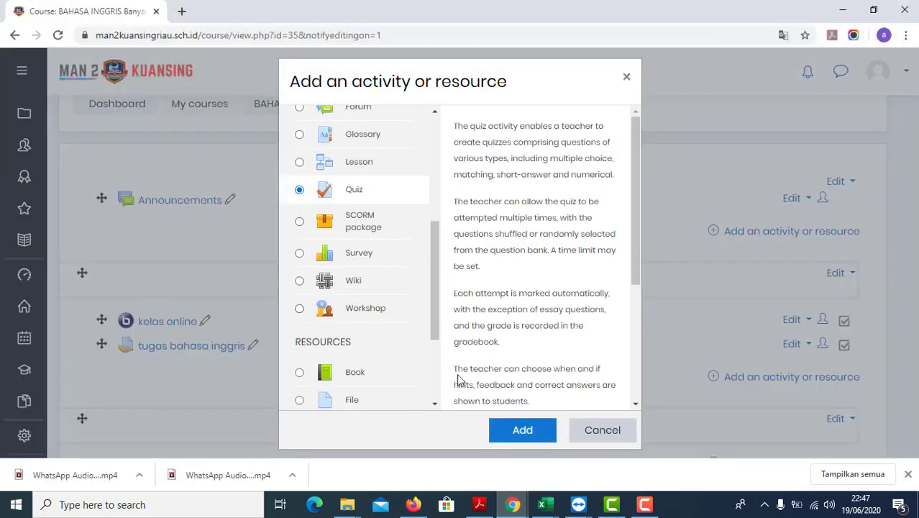
pyautogui.click(507, 431)
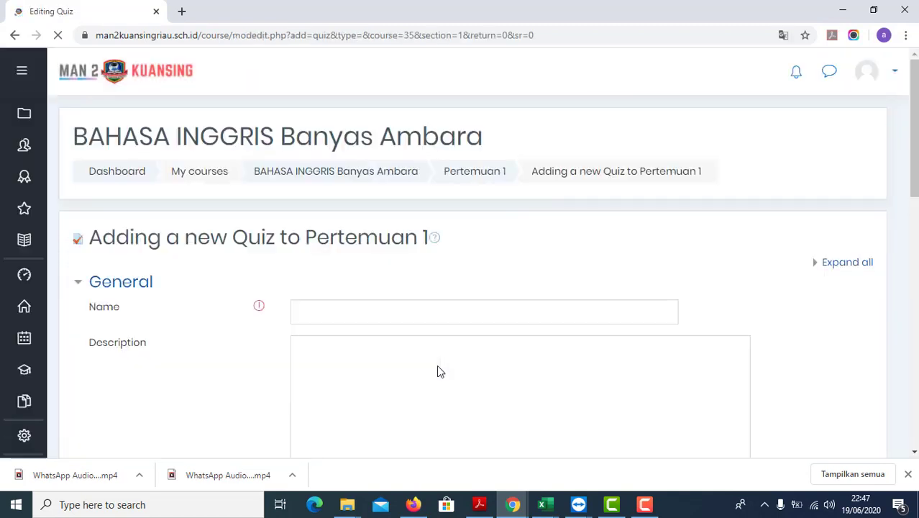
# Check instruction 5 in the PDF guide and name the new quiz "ujian bahasa inggris" in the Chrome form
pyautogui.scroll(-1, 322, 301)
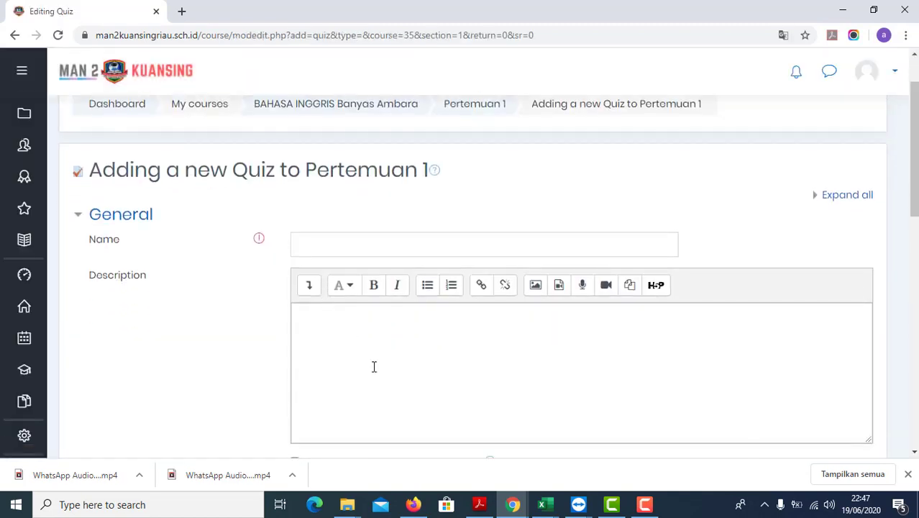
pyautogui.click(480, 504)
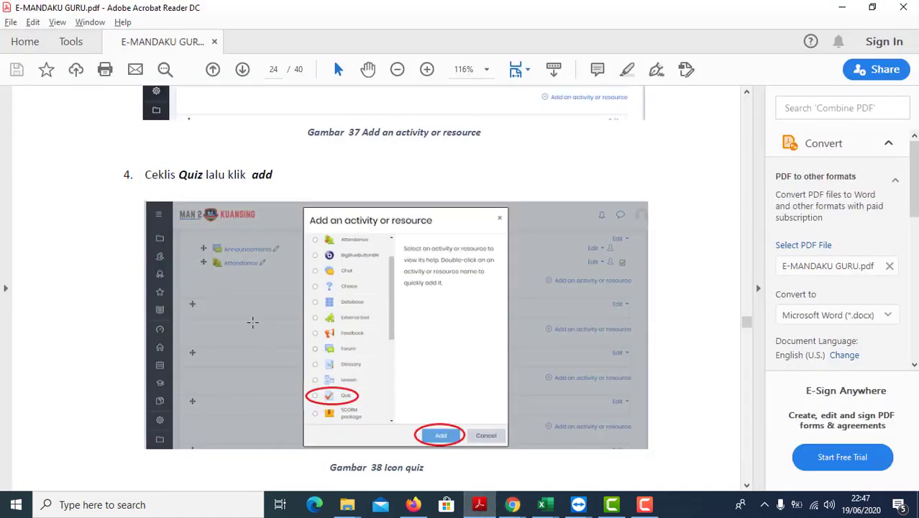
pyautogui.scroll(-3, 253, 322)
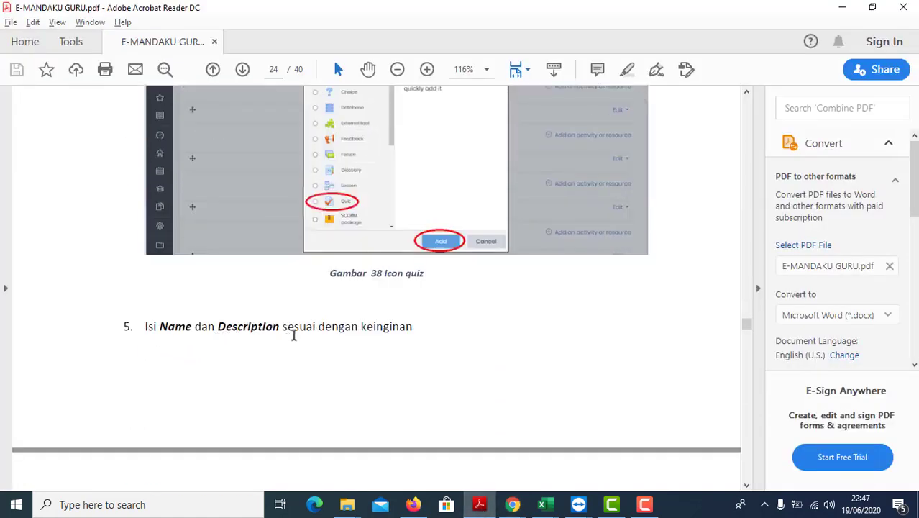
pyautogui.moveTo(512, 503)
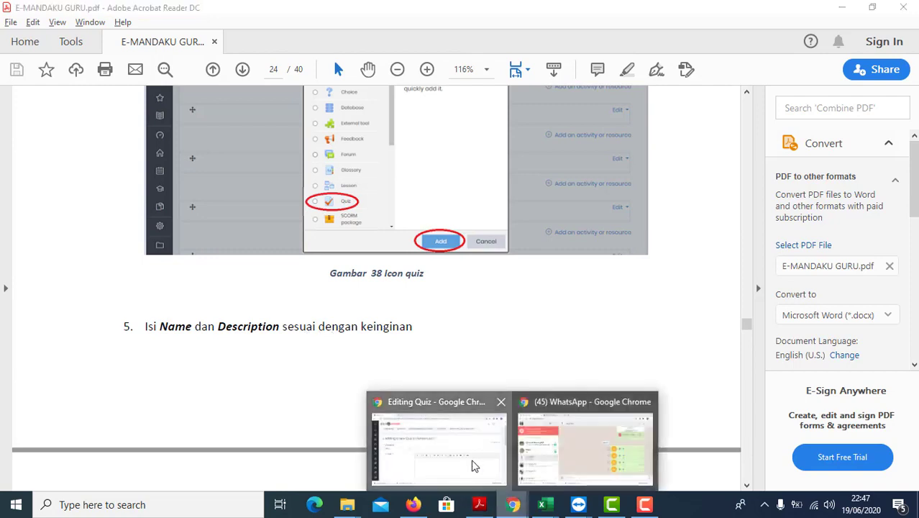
pyautogui.click(419, 400)
pyautogui.click(346, 244)
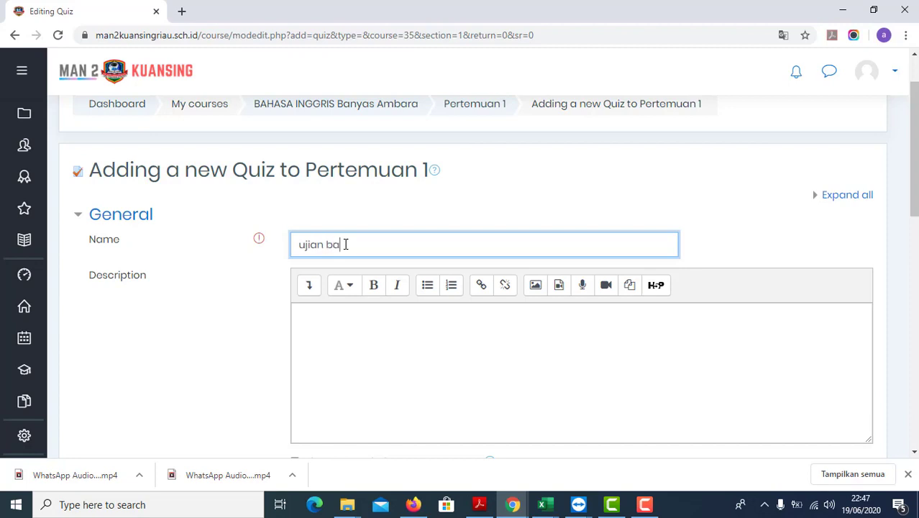
pyautogui.write('asa inggris')
pyautogui.scroll(-1, 257, 317)
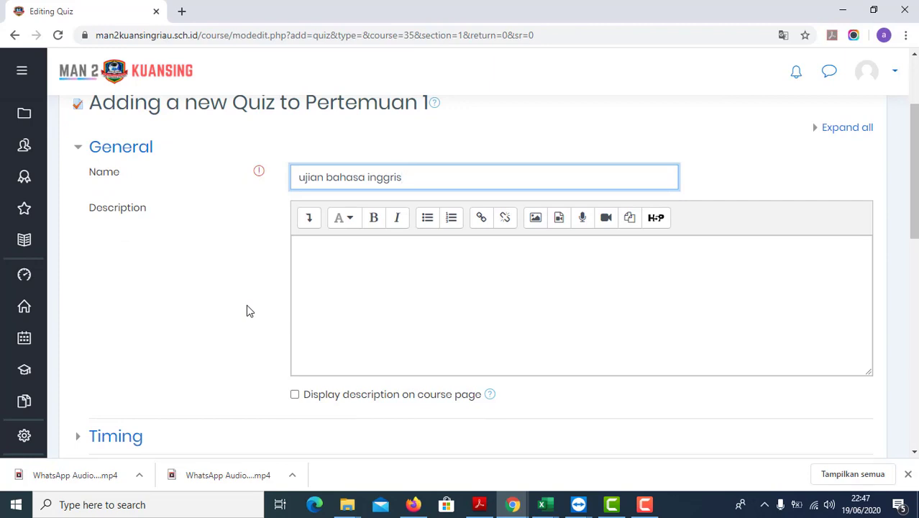
# Read instruction 6 on quiz timing in the PDF guide and expand the Timing settings of the quiz form in Chrome
pyautogui.click(480, 506)
pyautogui.scroll(-5, 302, 306)
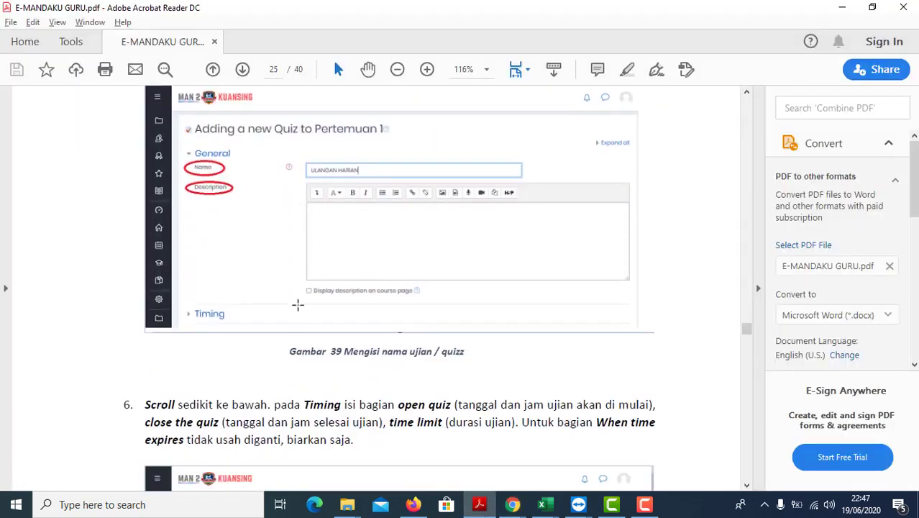
pyautogui.scroll(-2, 298, 305)
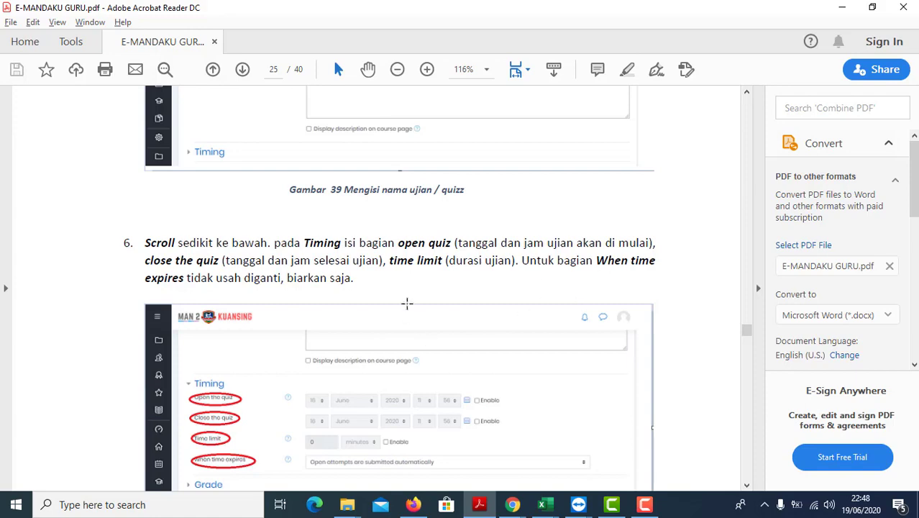
pyautogui.moveTo(514, 506)
pyautogui.click(437, 451)
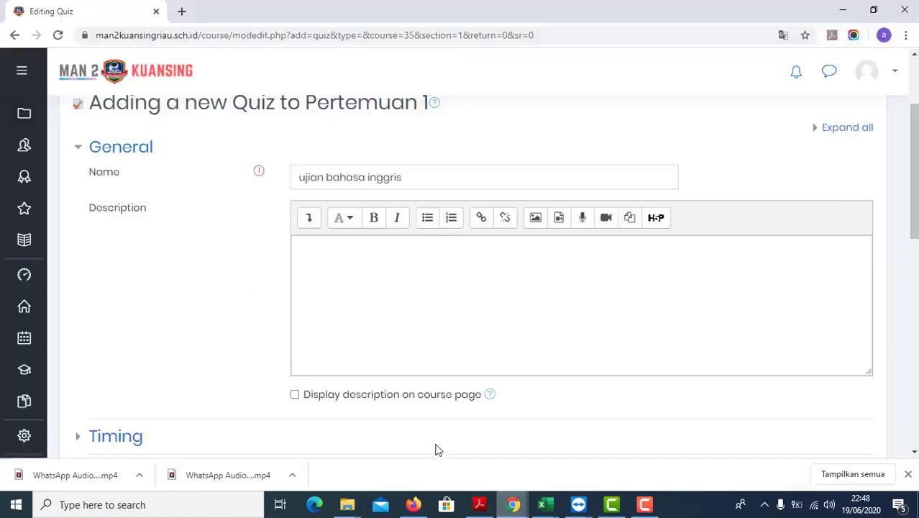
pyautogui.scroll(-3, 237, 294)
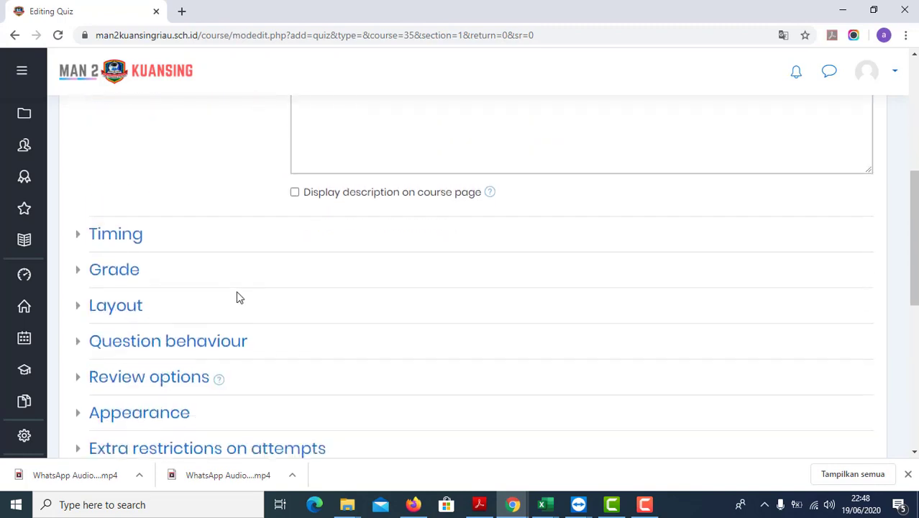
pyautogui.click(76, 239)
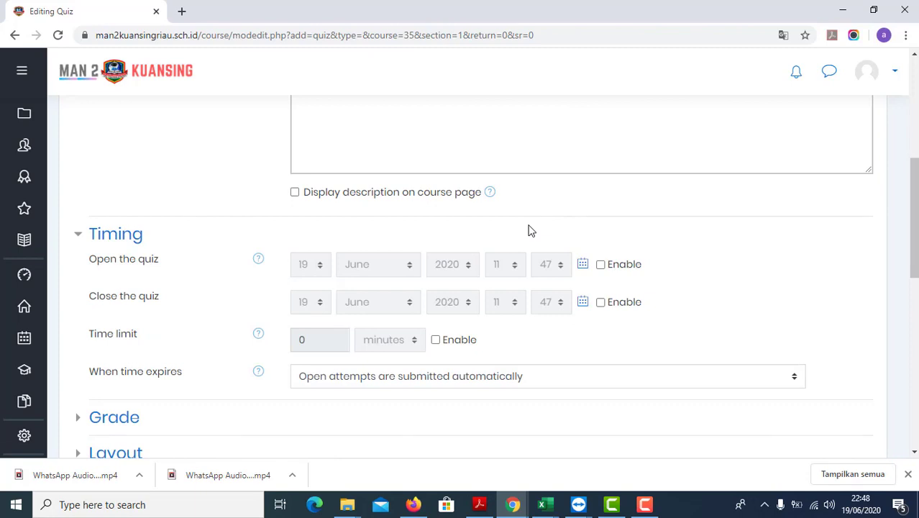
# Enable the quiz's open and close dates and set the opening day to 17
pyautogui.click(601, 265)
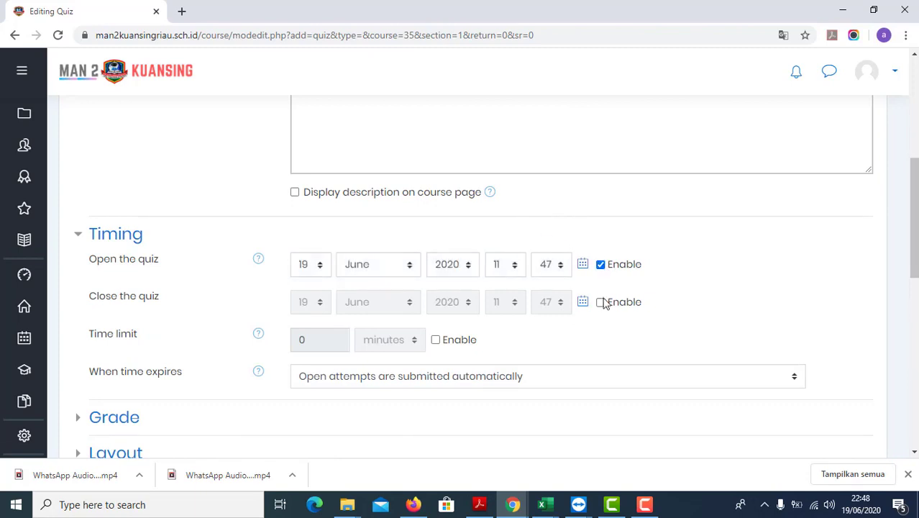
pyautogui.click(601, 303)
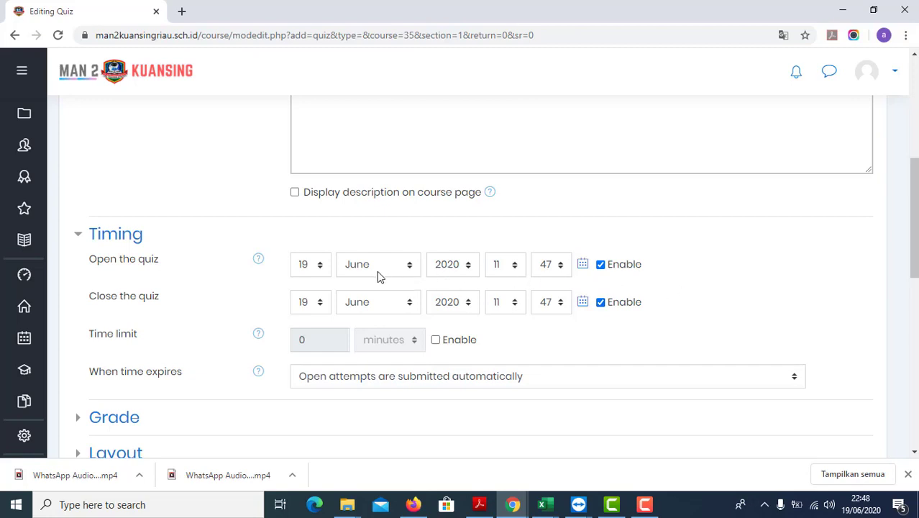
pyautogui.click(321, 266)
pyautogui.scroll(-1, 324, 249)
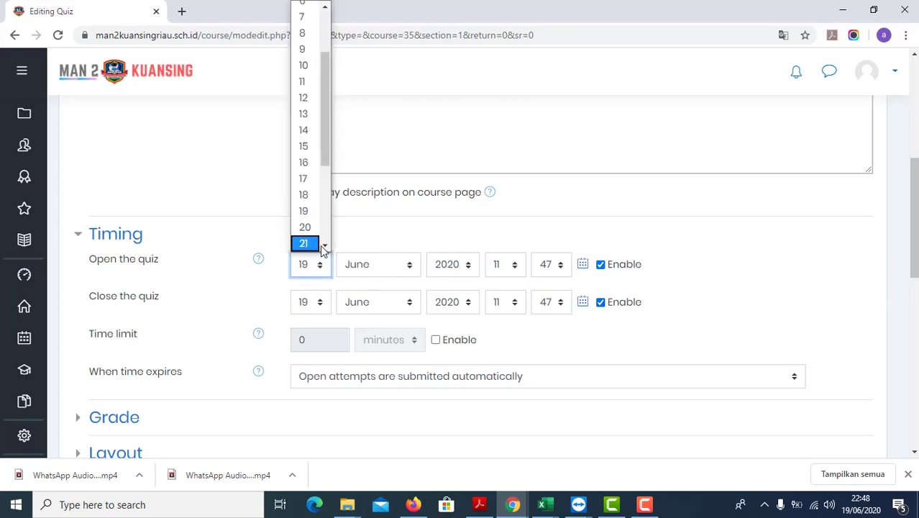
pyautogui.click(303, 180)
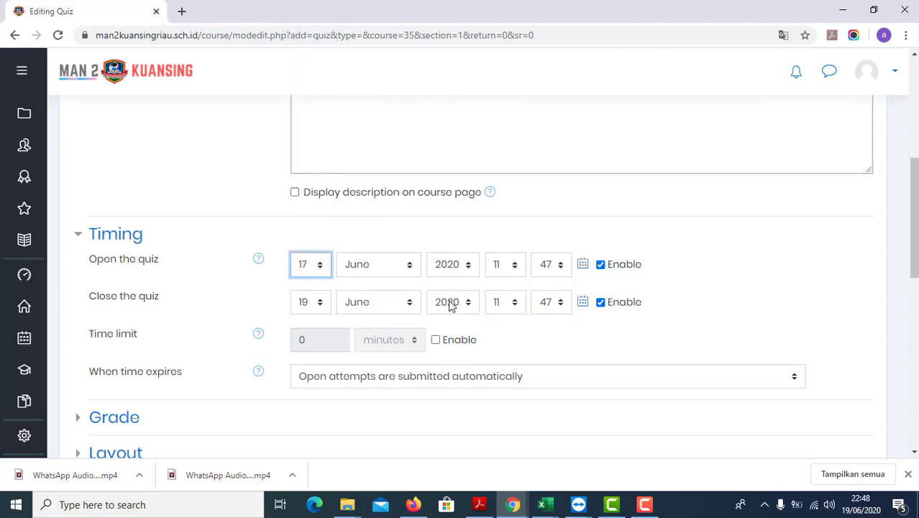
# Enable the quiz's time limit and set it to 60 minutes
pyautogui.click(436, 341)
pyautogui.click(311, 341)
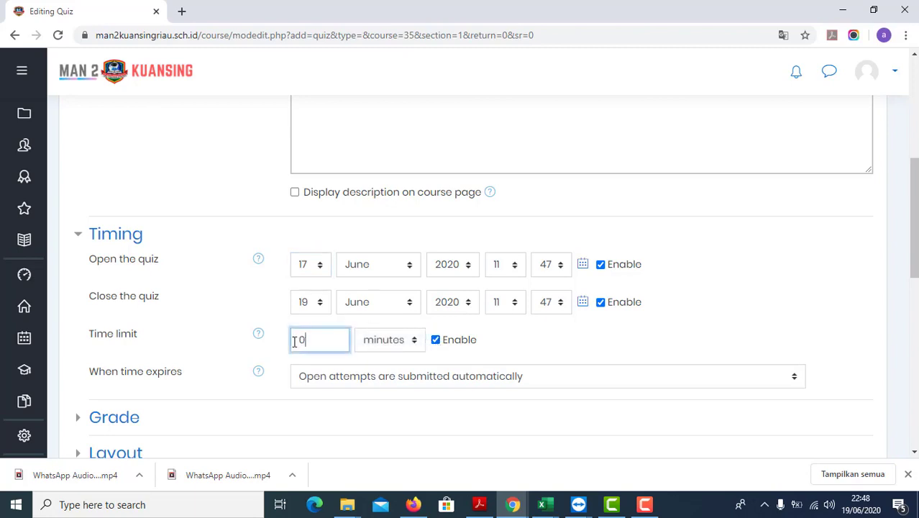
pyautogui.doubleClick(295, 342)
pyautogui.write('60')
pyautogui.click(521, 340)
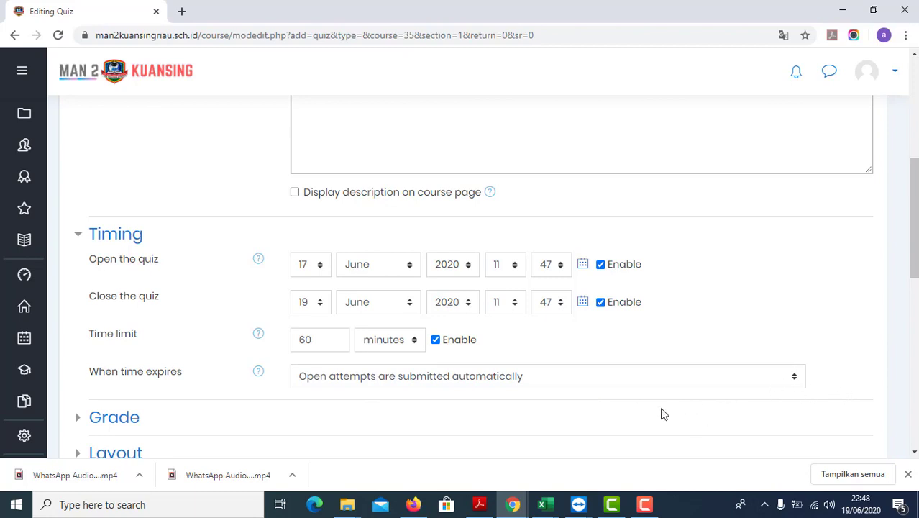
# Read instruction 7 on grading in the PDF guide and expand the Grade settings of the quiz form in Chrome
pyautogui.click(481, 505)
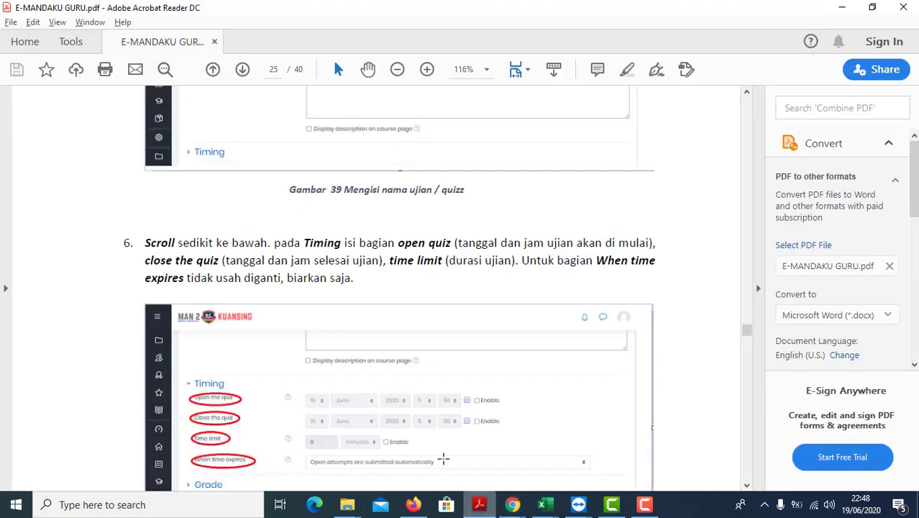
pyautogui.scroll(-5, 285, 338)
pyautogui.scroll(-3, 278, 331)
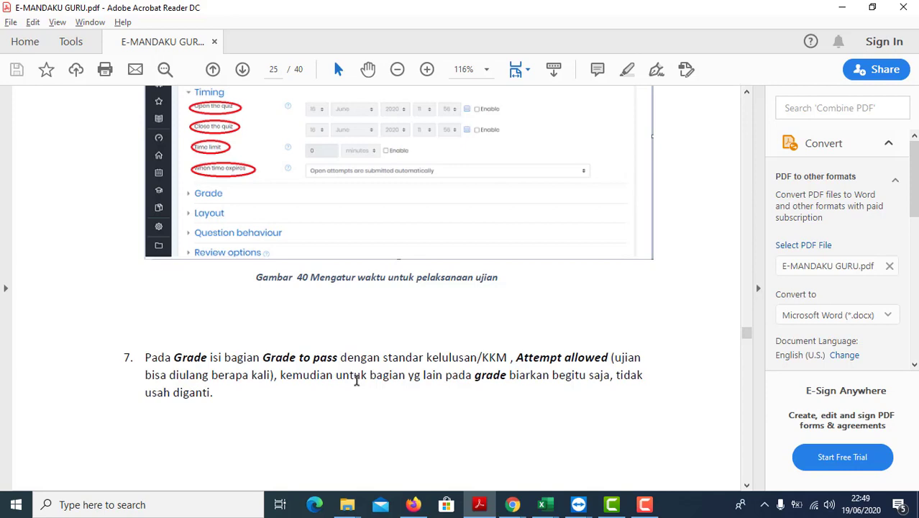
pyautogui.click(502, 507)
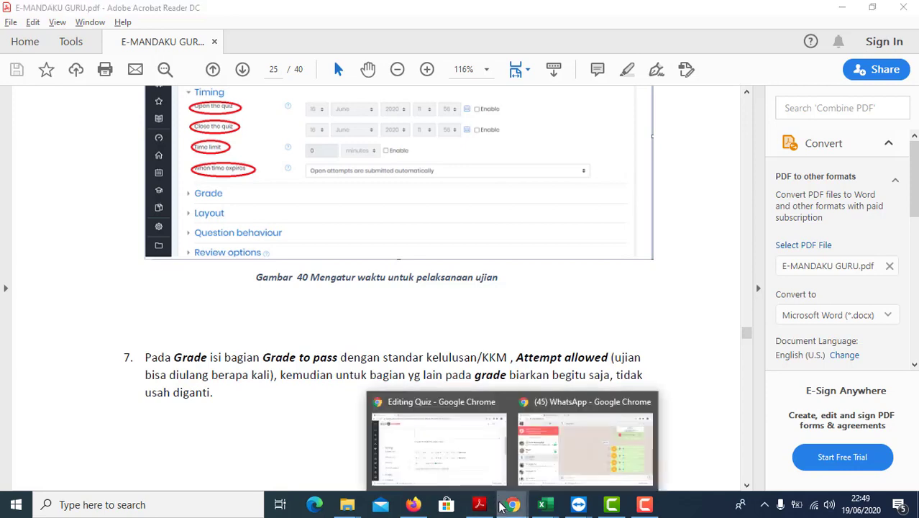
pyautogui.click(440, 455)
pyautogui.scroll(-2, 129, 341)
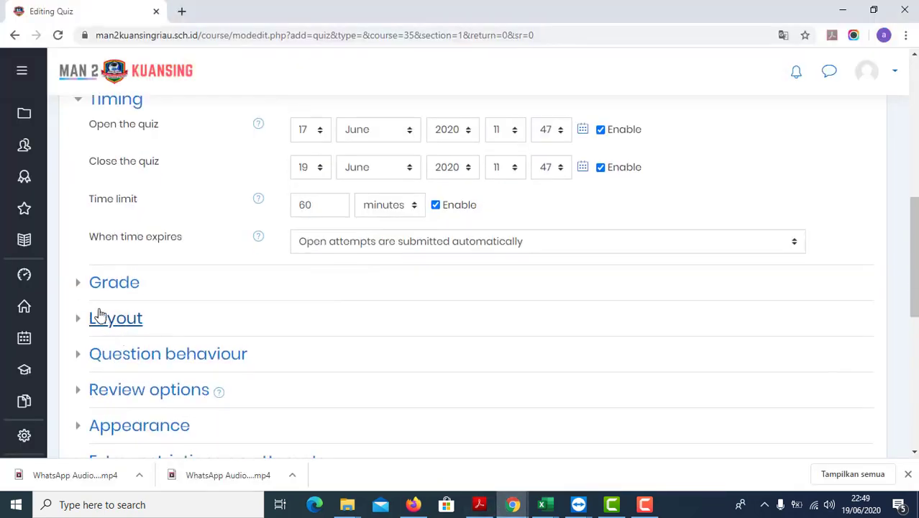
pyautogui.click(92, 285)
pyautogui.scroll(-1, 183, 302)
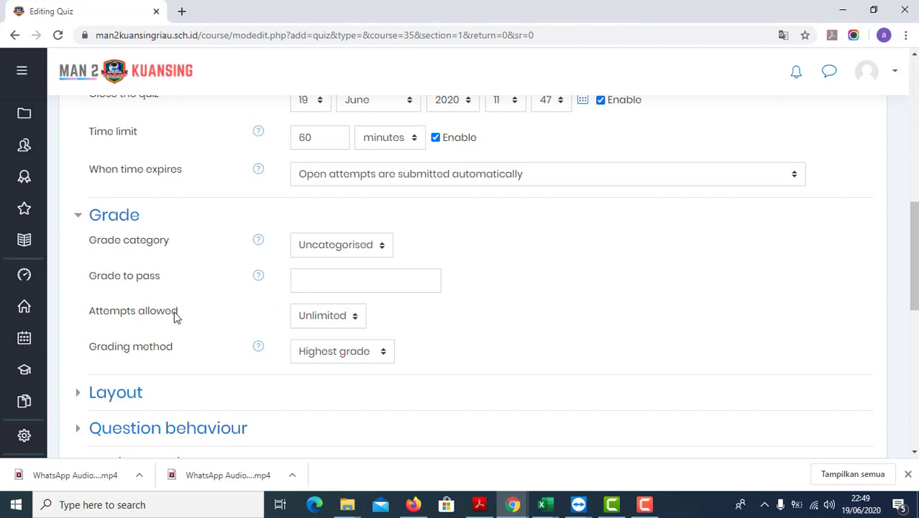
# Set the quiz's allowed attempts to 1
pyautogui.click(335, 316)
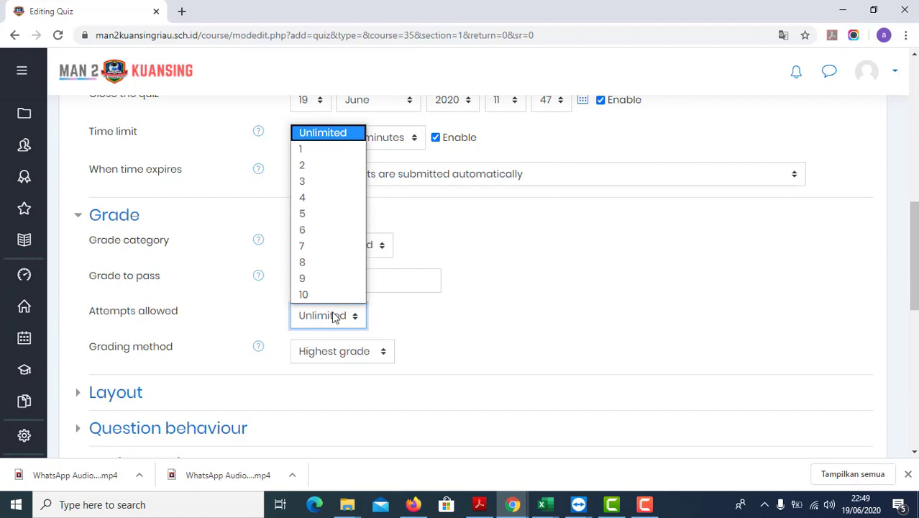
pyautogui.click(451, 326)
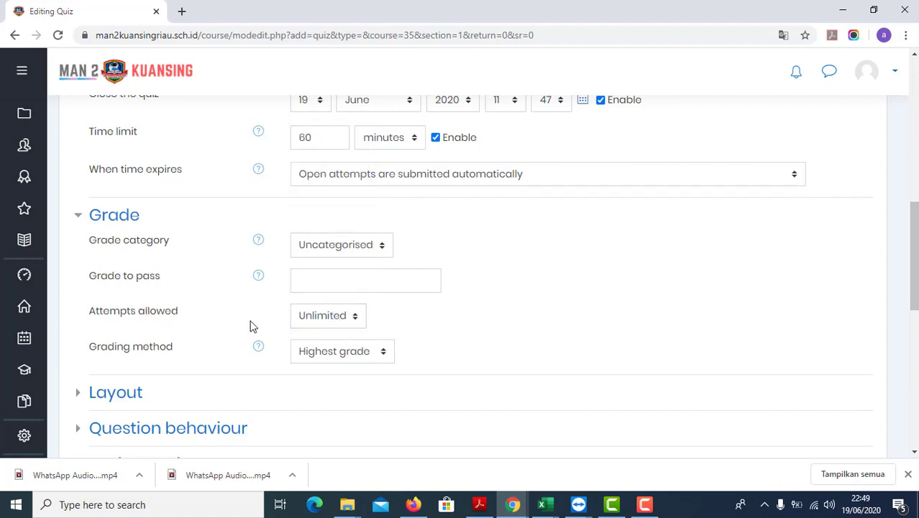
pyautogui.click(320, 315)
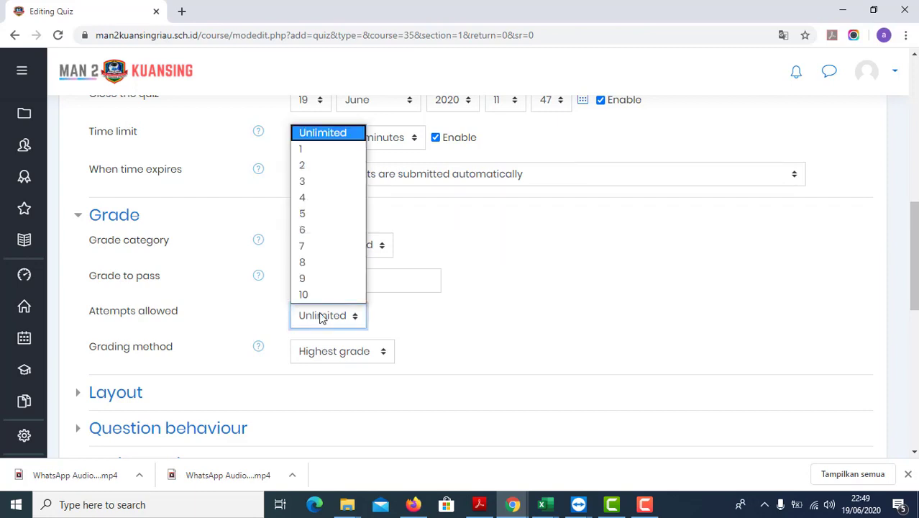
pyautogui.click(323, 151)
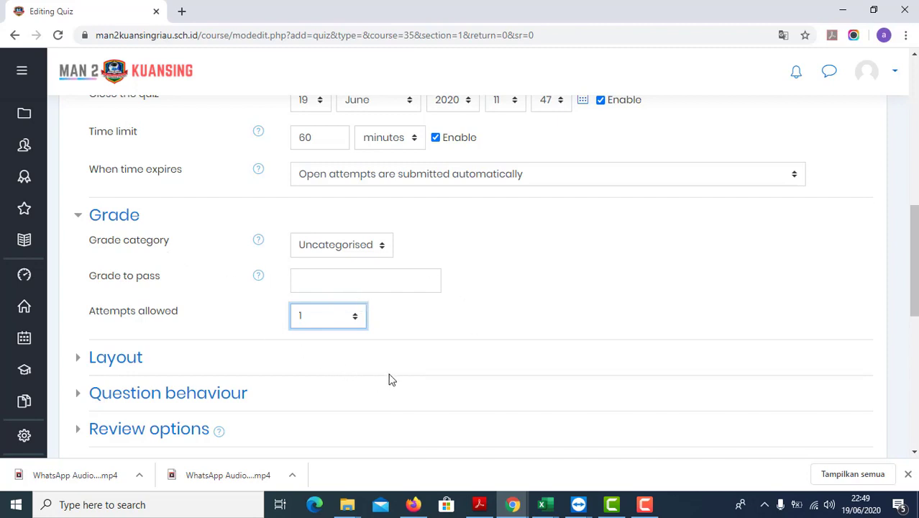
# Read instruction 8 in the PDF guide and set the quiz layout in Chrome to start a new page every 5 questions
pyautogui.click(479, 504)
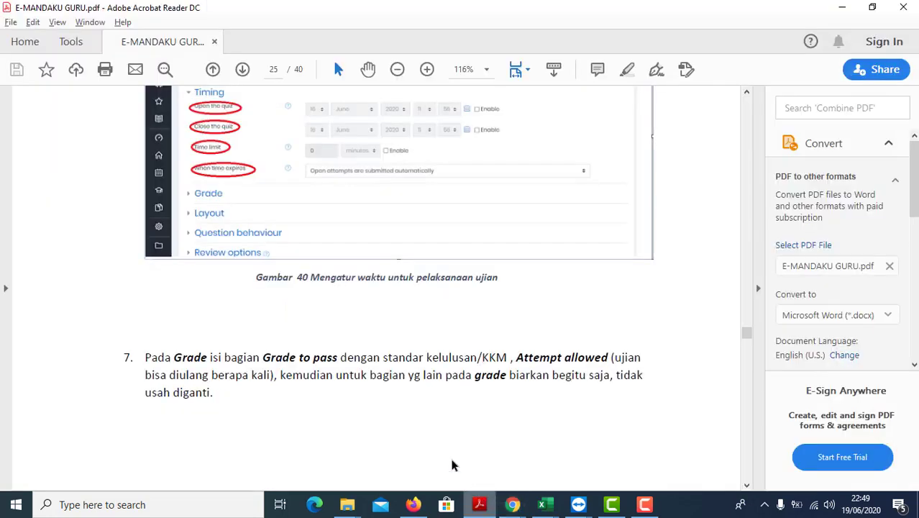
pyautogui.scroll(-8, 298, 303)
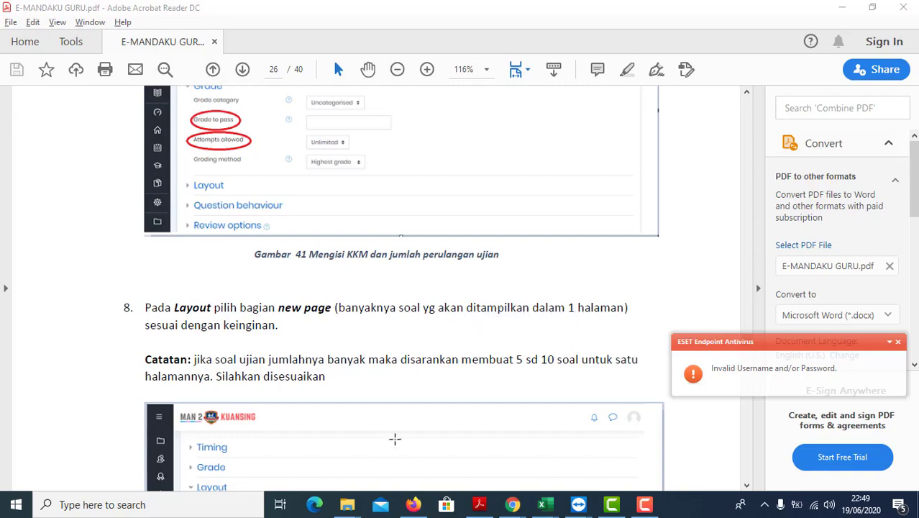
pyautogui.moveTo(512, 506)
pyautogui.click(449, 471)
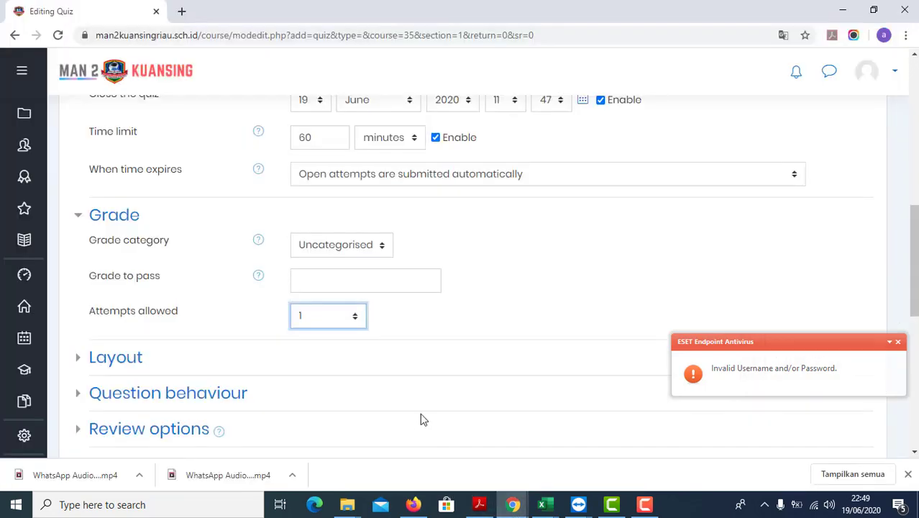
pyautogui.scroll(-1, 152, 309)
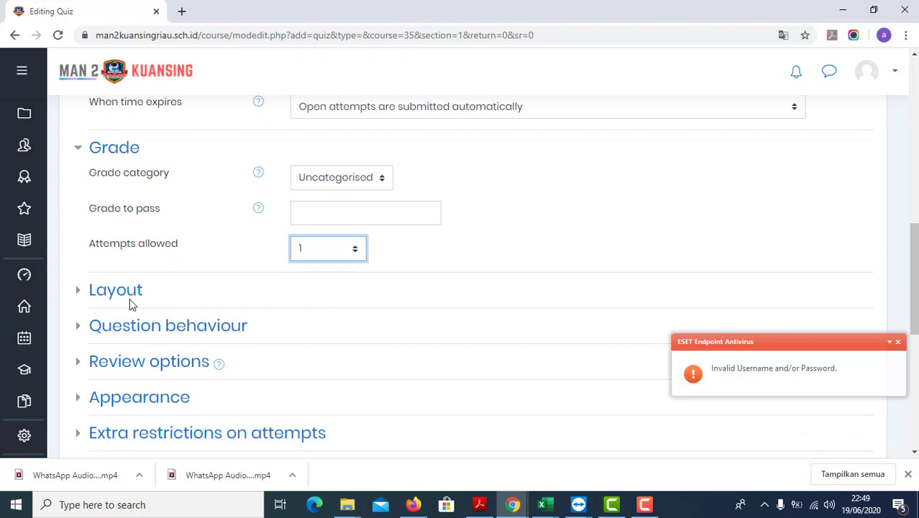
pyautogui.click(81, 295)
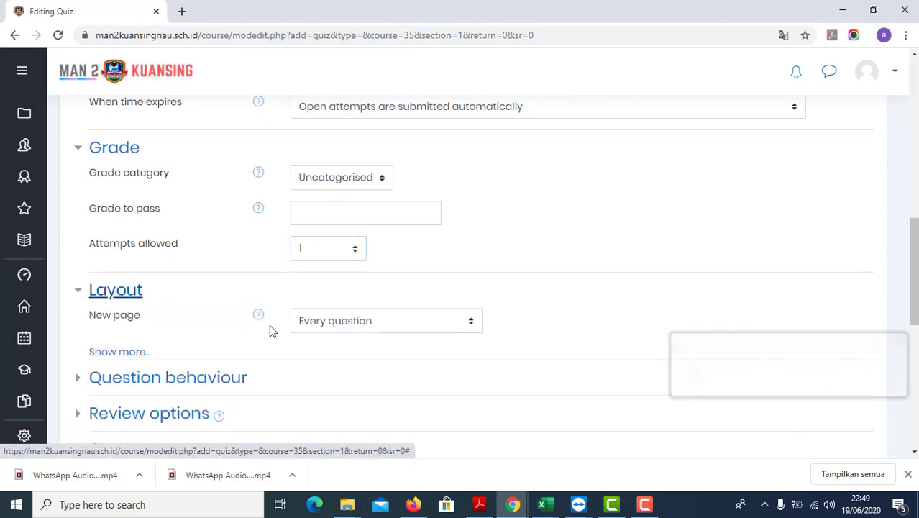
pyautogui.click(422, 331)
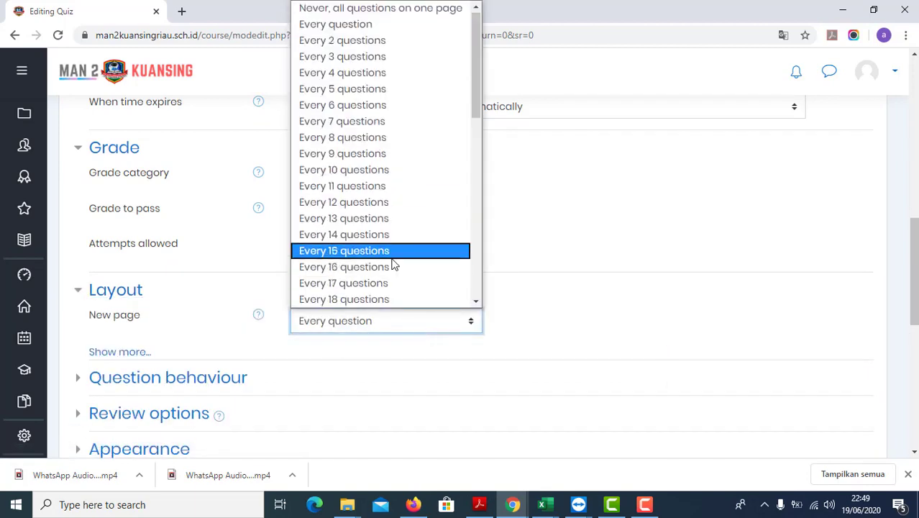
pyautogui.click(352, 95)
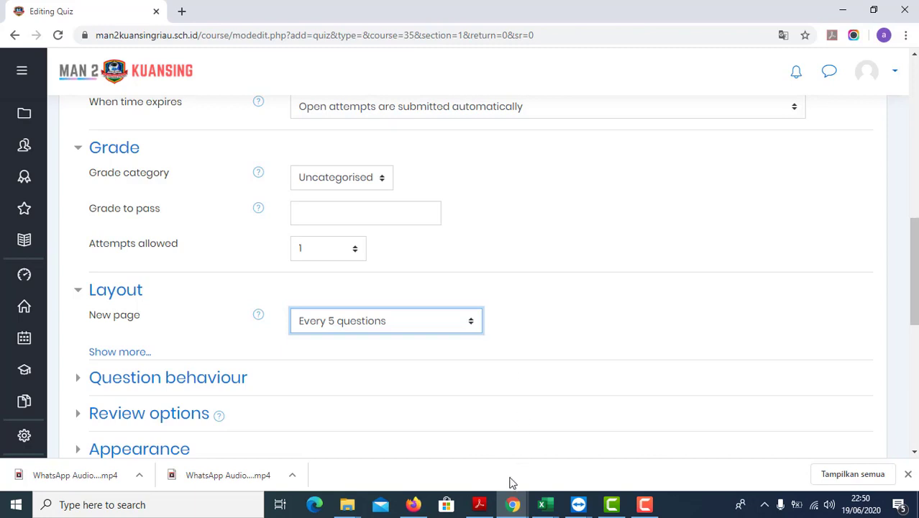
# Read instruction 9 in the PDF guide, then save the quiz in Chrome and display it
pyautogui.click(480, 505)
pyautogui.scroll(-9, 353, 282)
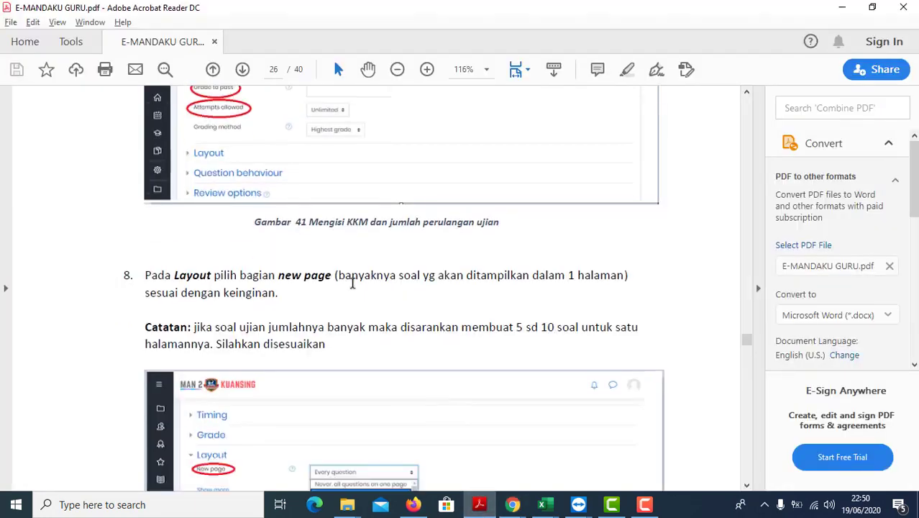
pyautogui.scroll(-1, 348, 284)
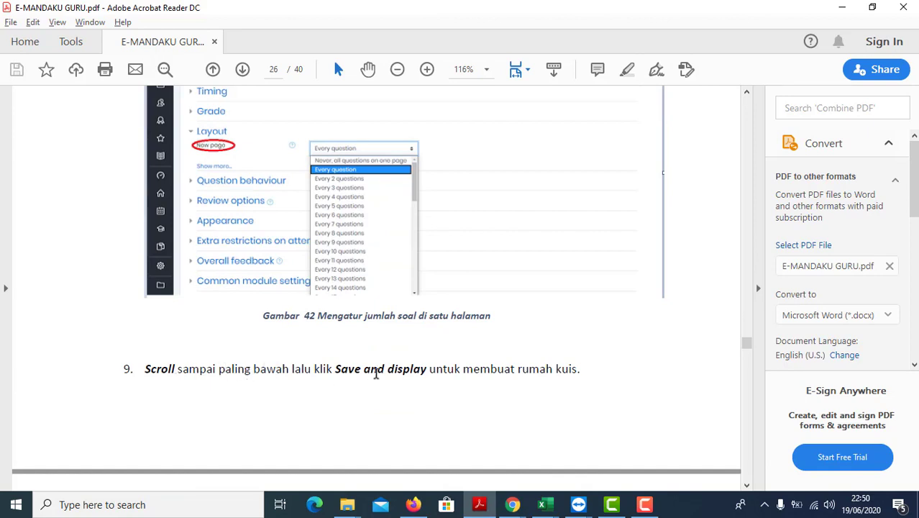
pyautogui.moveTo(513, 504)
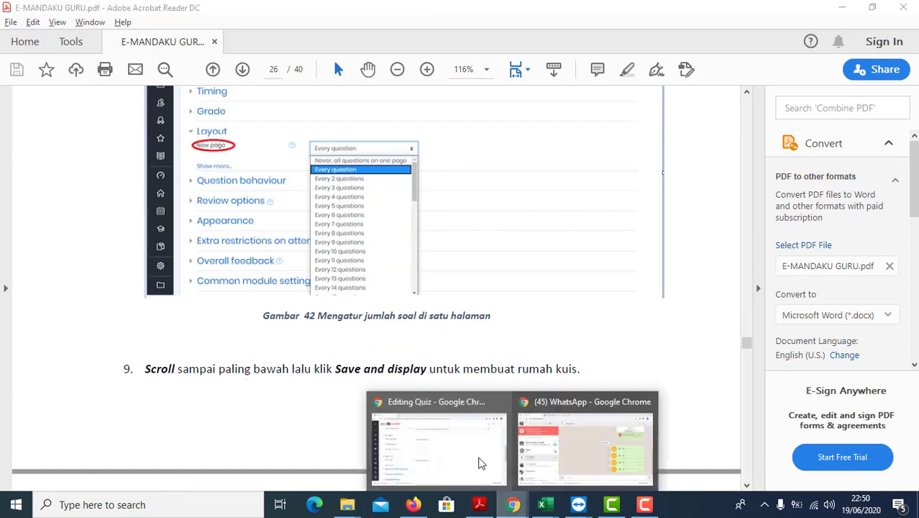
pyautogui.click(476, 460)
pyautogui.scroll(-8, 430, 363)
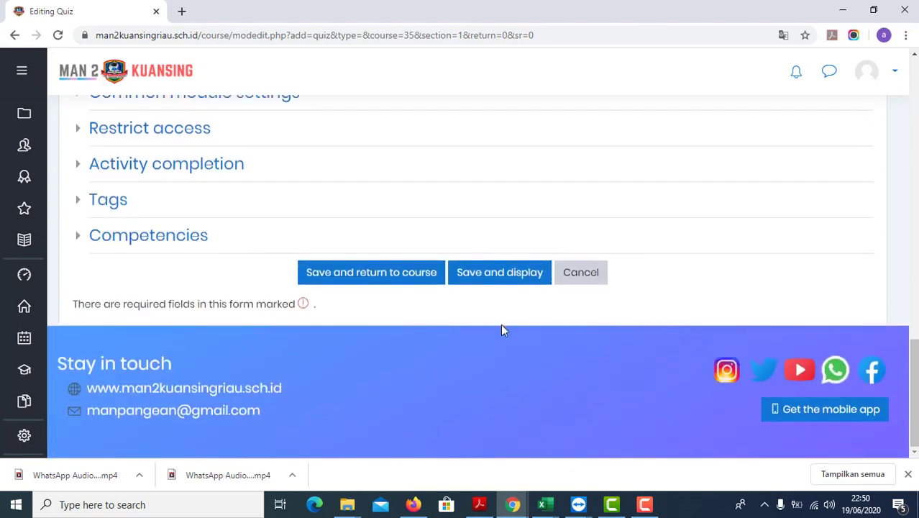
pyautogui.click(509, 277)
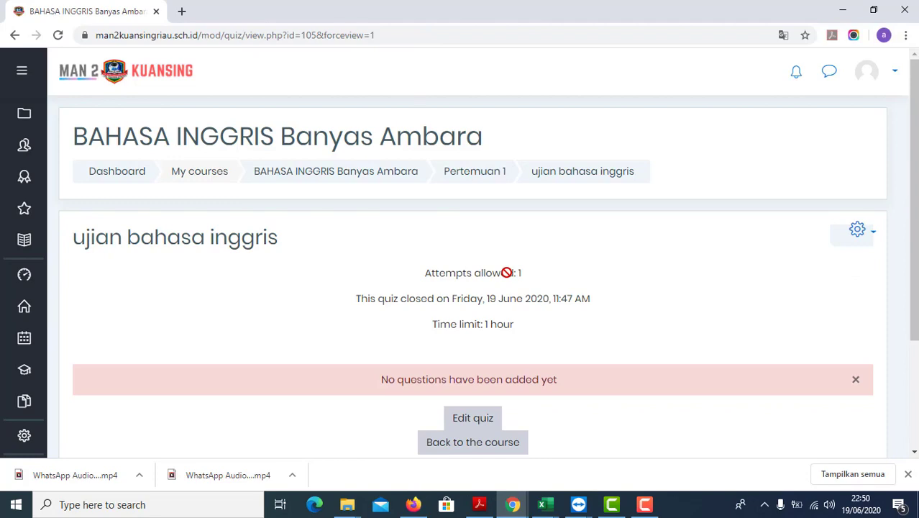
# Read instruction 10 in the PDF guide and open the empty quiz's question editing page in Chrome
pyautogui.click(480, 506)
pyautogui.scroll(-10, 442, 346)
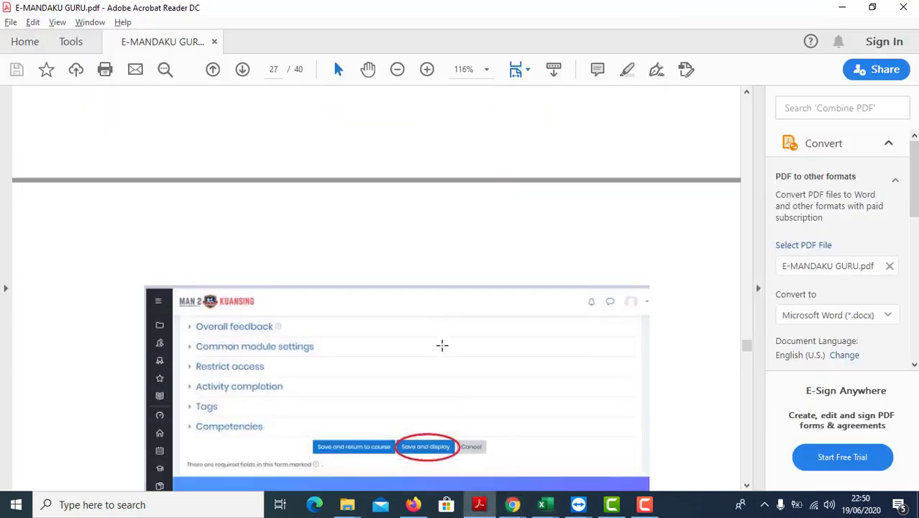
pyautogui.scroll(-5, 442, 346)
pyautogui.scroll(3, 442, 346)
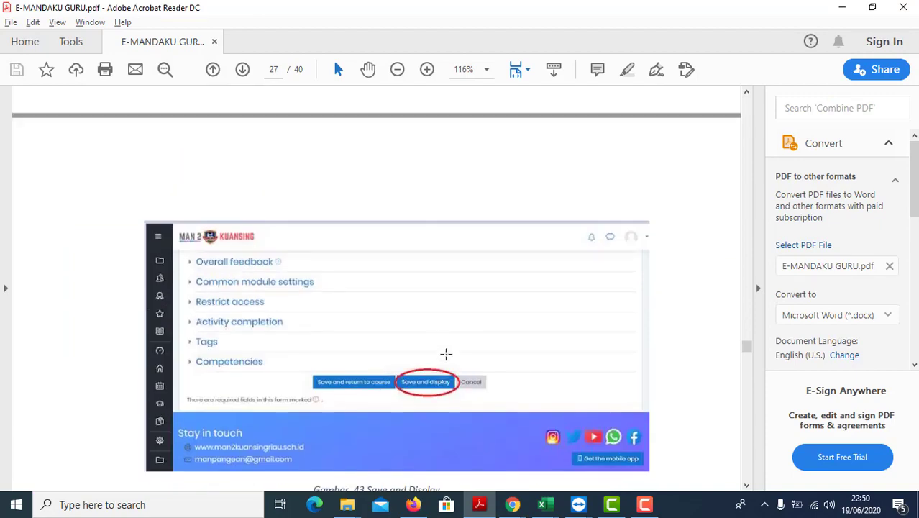
pyautogui.moveTo(512, 504)
pyautogui.click(461, 450)
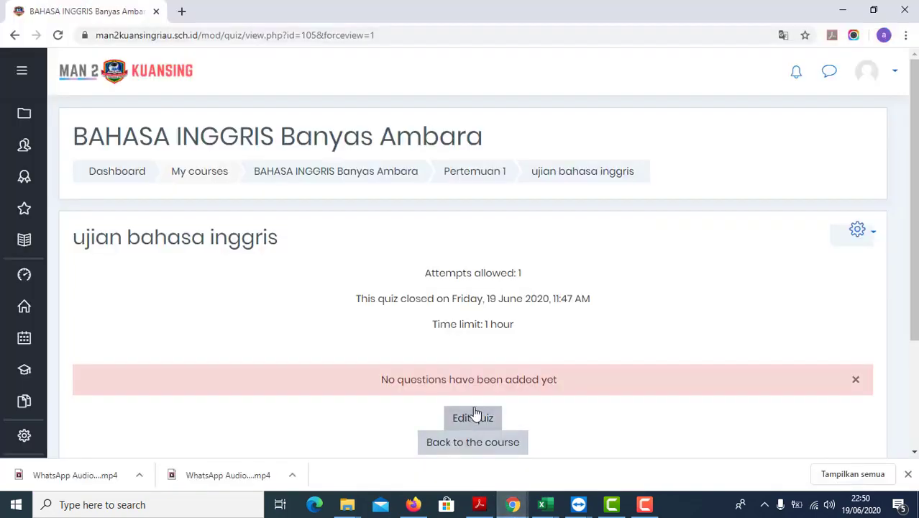
pyautogui.click(479, 505)
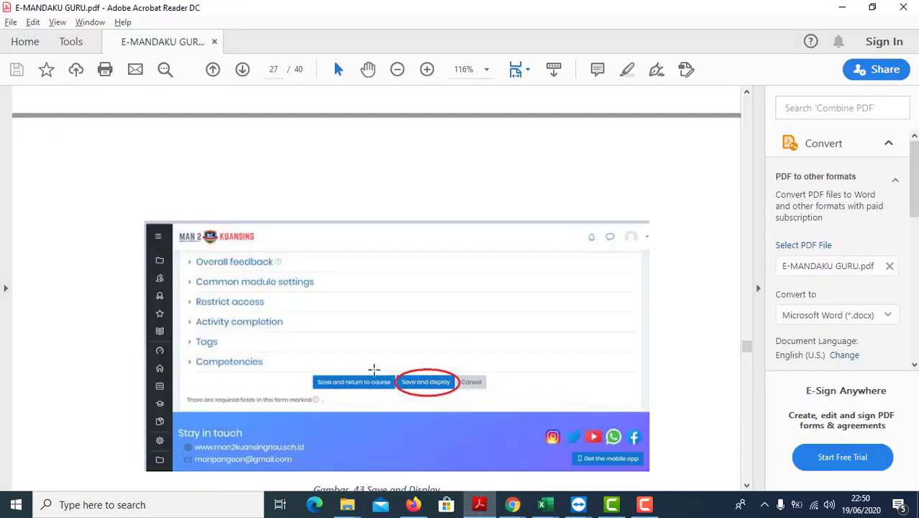
pyautogui.scroll(-6, 367, 368)
pyautogui.scroll(-3, 375, 367)
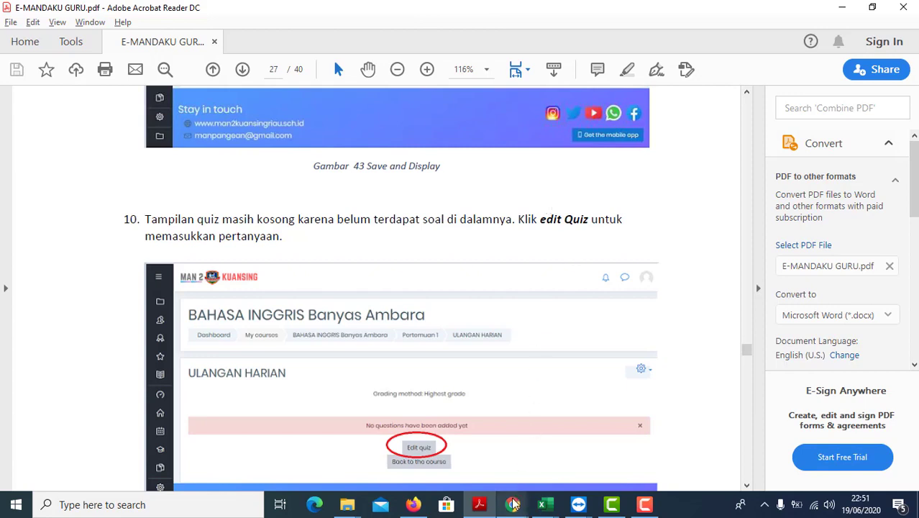
pyautogui.moveTo(512, 505)
pyautogui.click(464, 450)
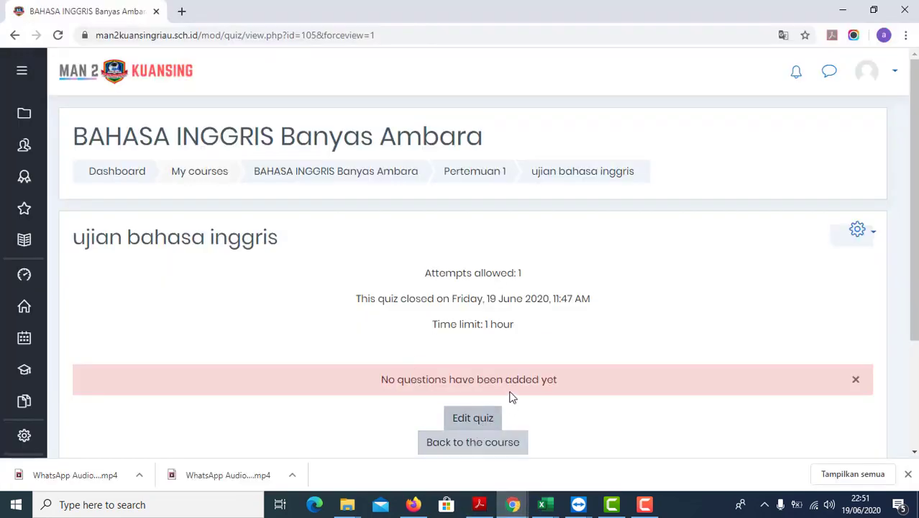
pyautogui.click(473, 419)
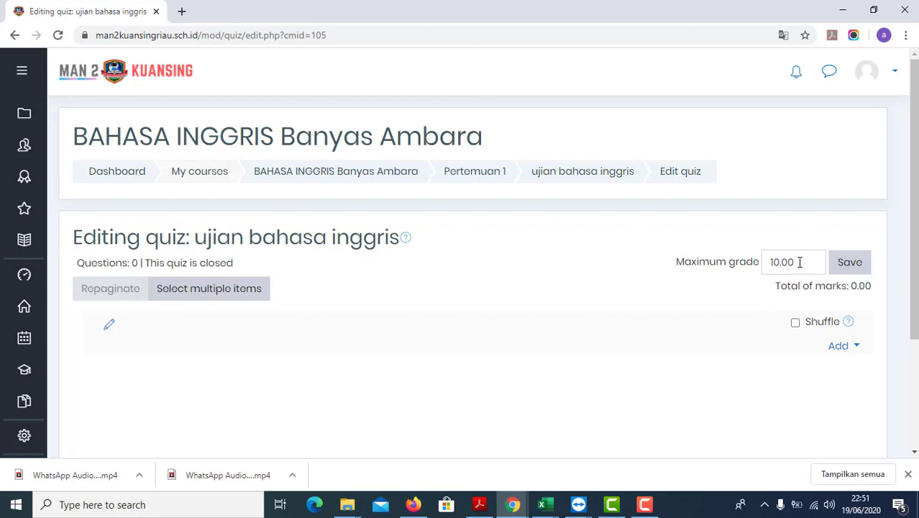
# Set the quiz's maximum grade to 100 and save it
pyautogui.moveTo(800, 262); pyautogui.dragTo(776, 264)
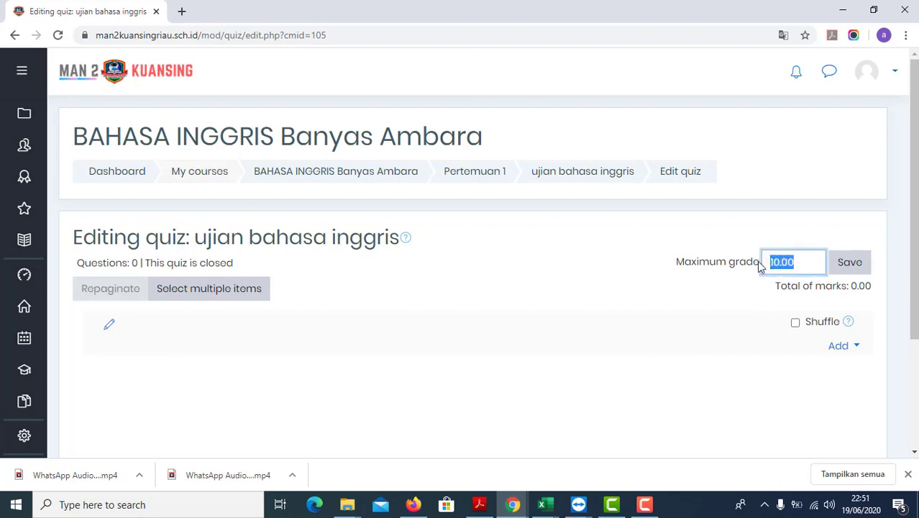
pyautogui.write('100')
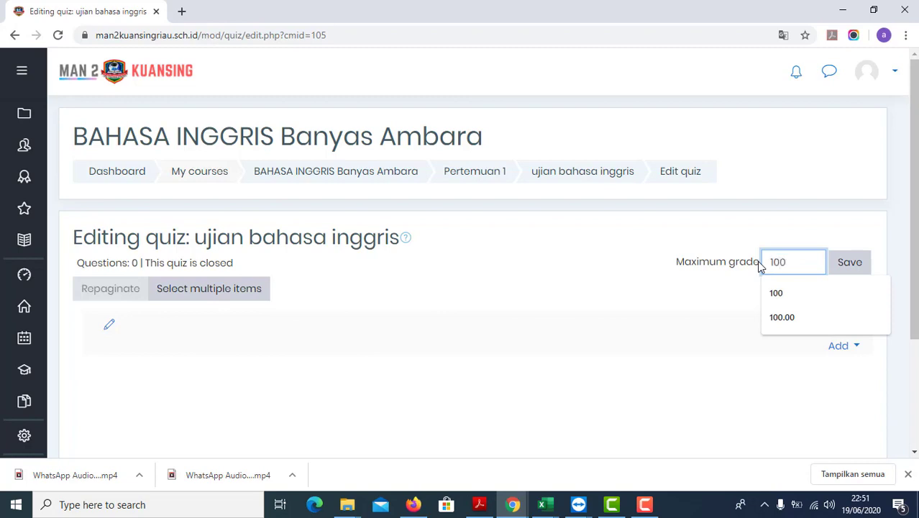
pyautogui.click(844, 264)
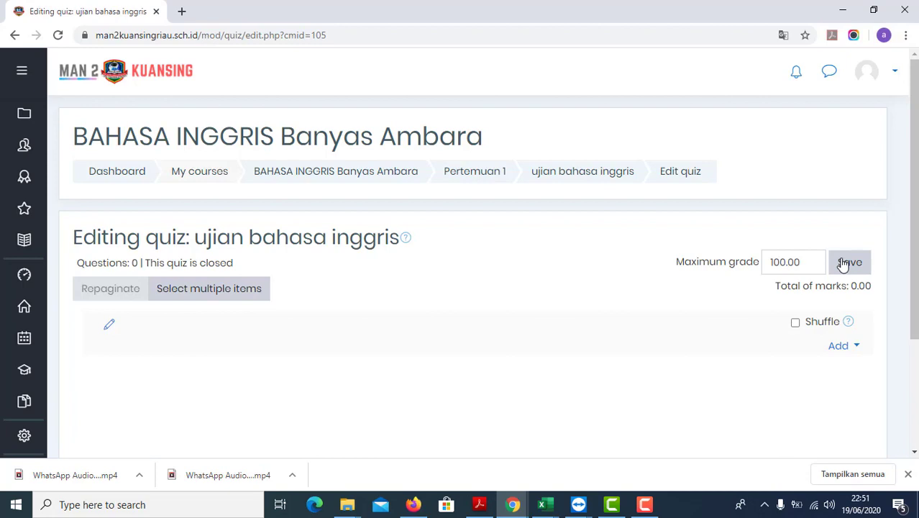
# Open the "ujian bahasa inggris" quiz page in a new browser tab and open its settings for editing
pyautogui.rightClick(584, 175)
pyautogui.click(598, 180)
pyautogui.click(259, 12)
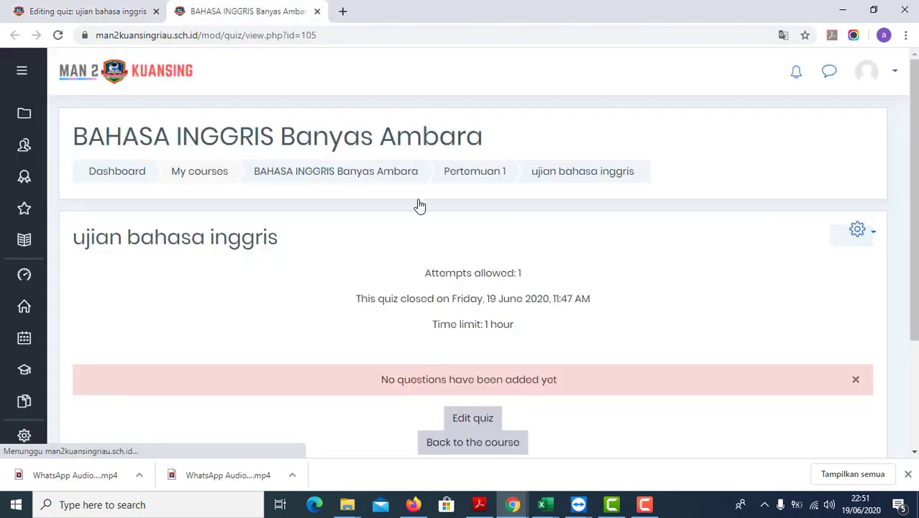
pyautogui.click(871, 236)
pyautogui.click(789, 257)
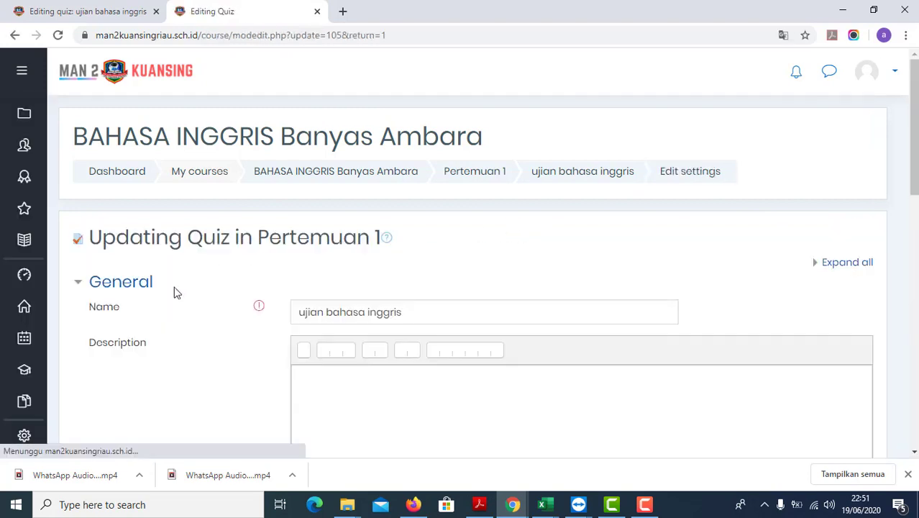
# Save the quiz with a grade to pass of 80 and close the extra browser tab
pyautogui.scroll(-3, 175, 288)
pyautogui.scroll(-3, 174, 286)
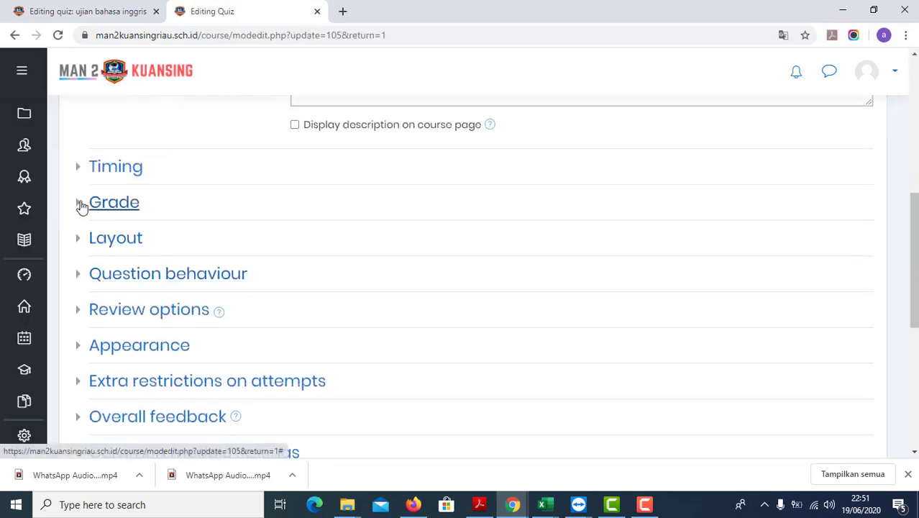
pyautogui.click(80, 203)
pyautogui.moveTo(349, 269); pyautogui.dragTo(282, 273)
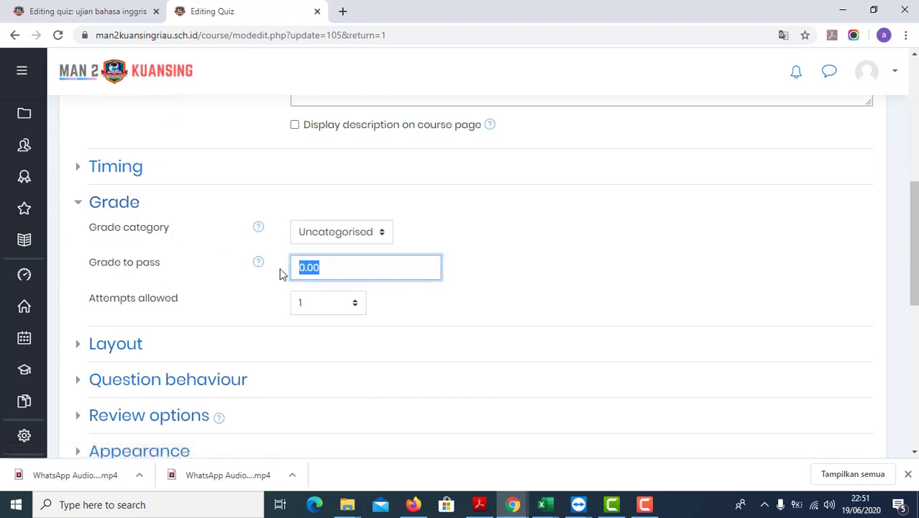
pyautogui.write('80')
pyautogui.scroll(-7, 423, 267)
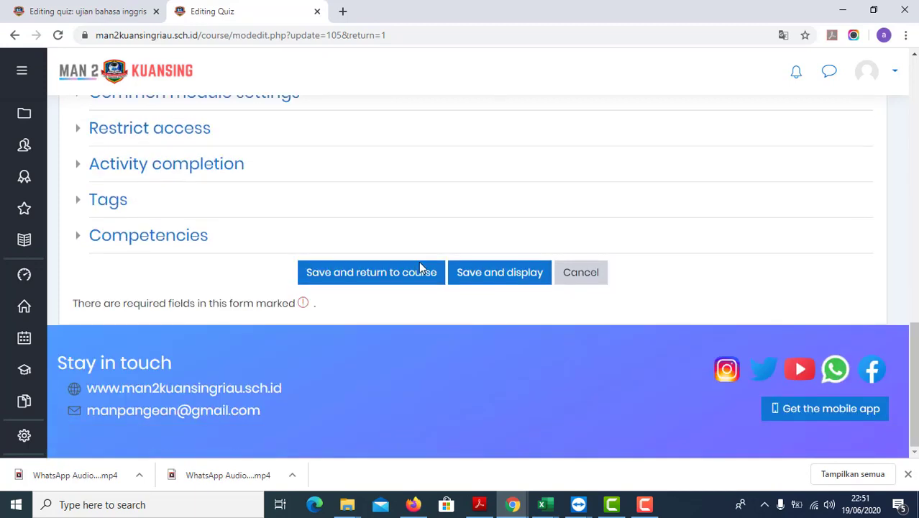
pyautogui.click(506, 281)
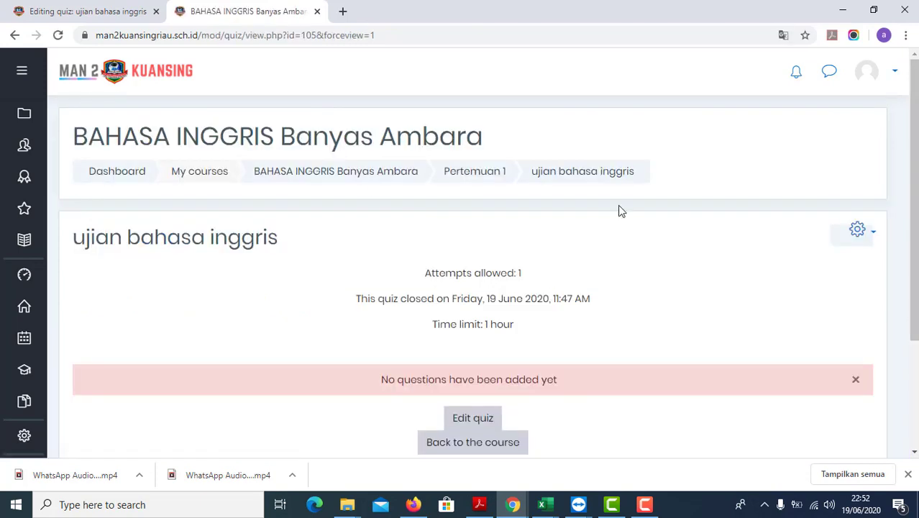
pyautogui.click(317, 11)
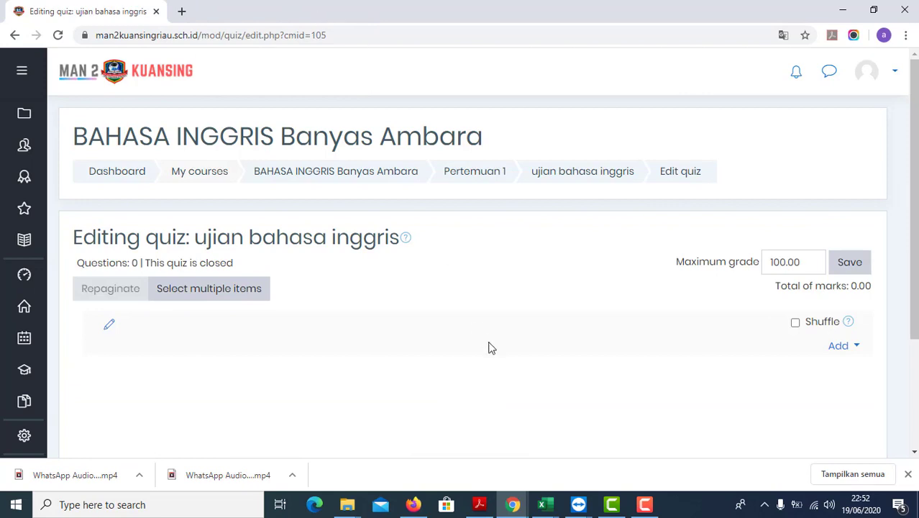
# Read instructions 11 and 12 in the PDF guide, and start adding a new question to the quiz in Chrome
pyautogui.click(479, 505)
pyautogui.scroll(-5, 339, 297)
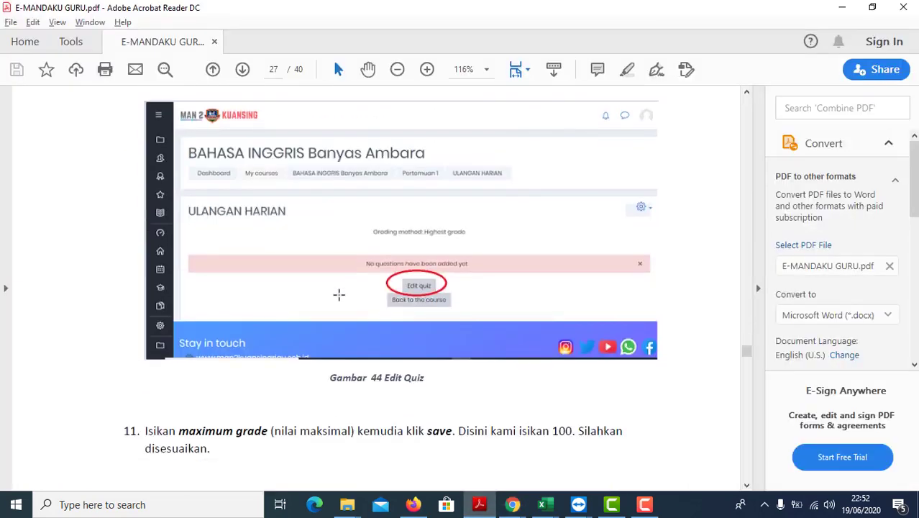
pyautogui.scroll(-5, 335, 299)
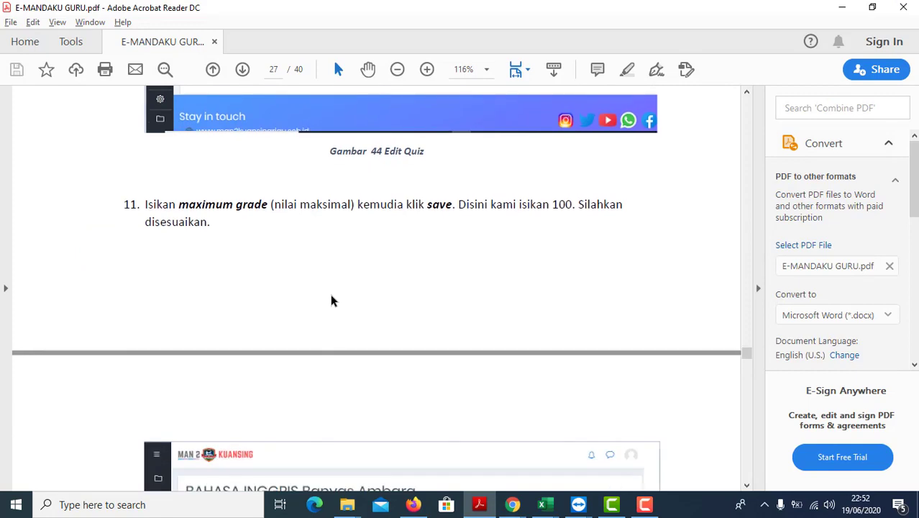
pyautogui.scroll(-6, 259, 219)
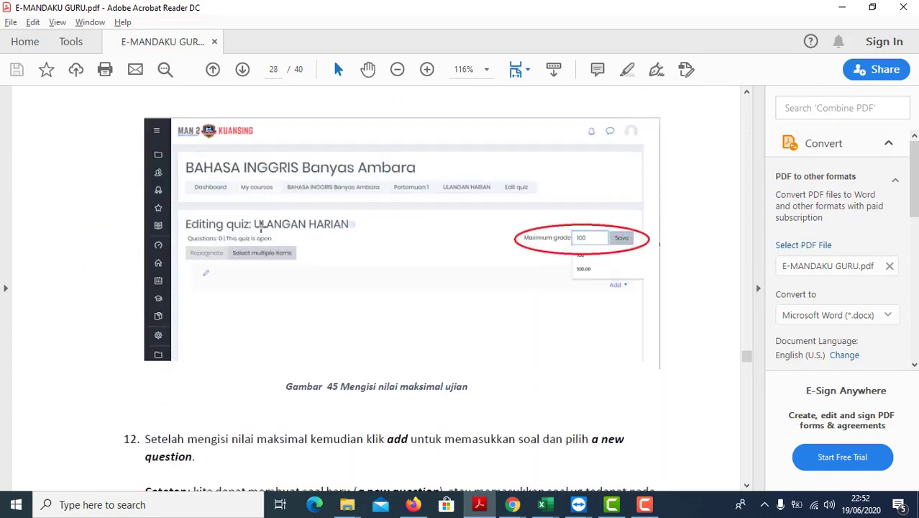
pyautogui.scroll(-3, 260, 225)
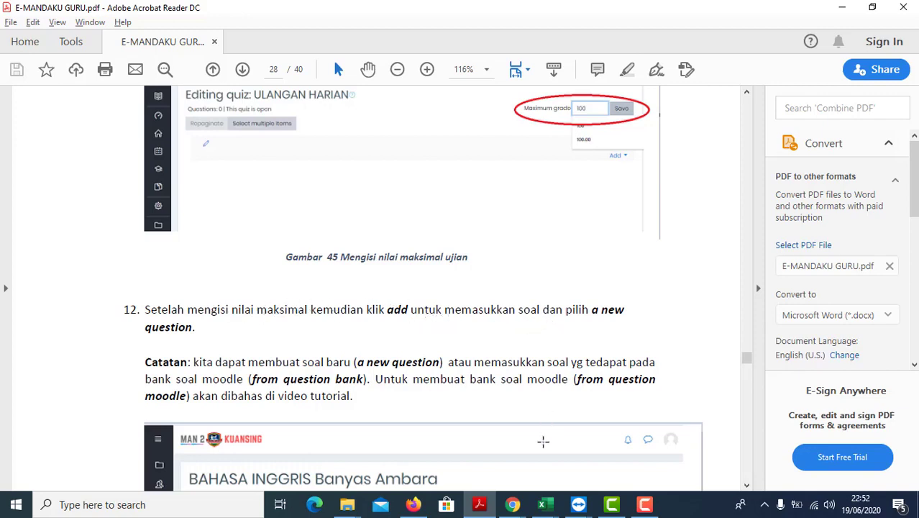
pyautogui.moveTo(513, 504)
pyautogui.click(410, 453)
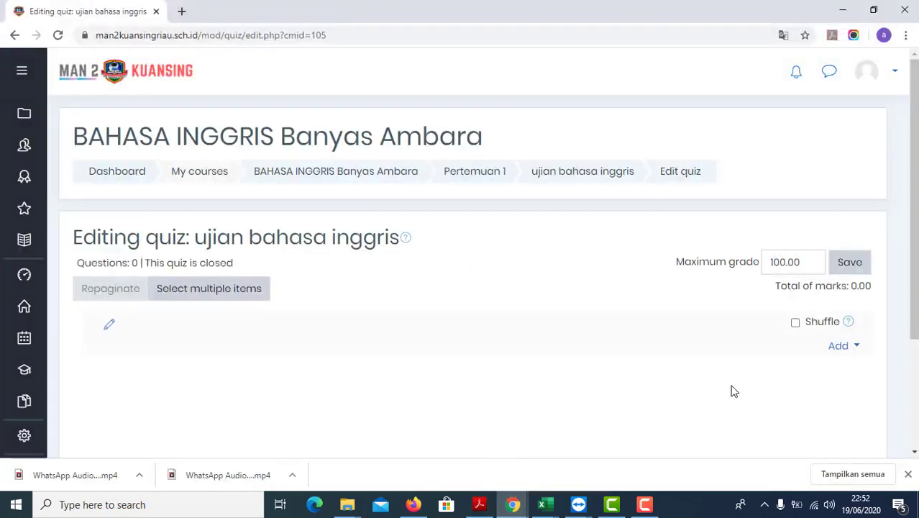
pyautogui.click(842, 347)
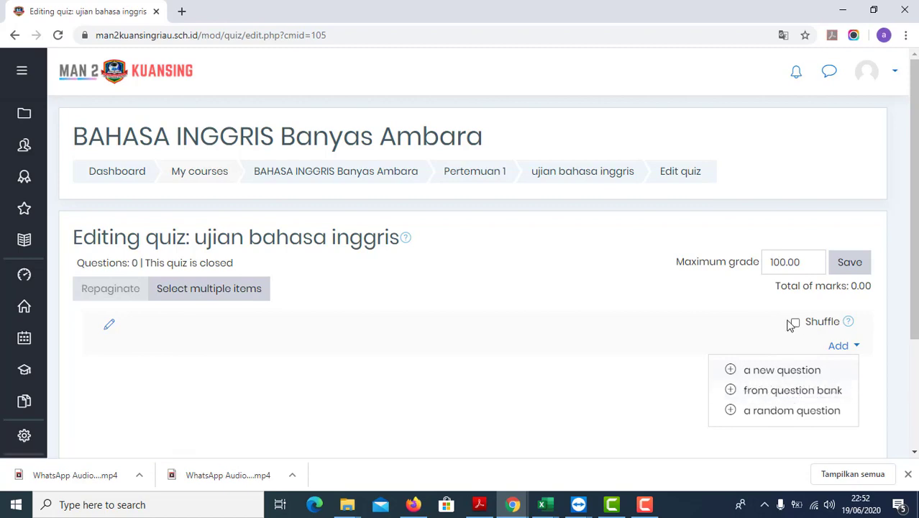
pyautogui.click(774, 373)
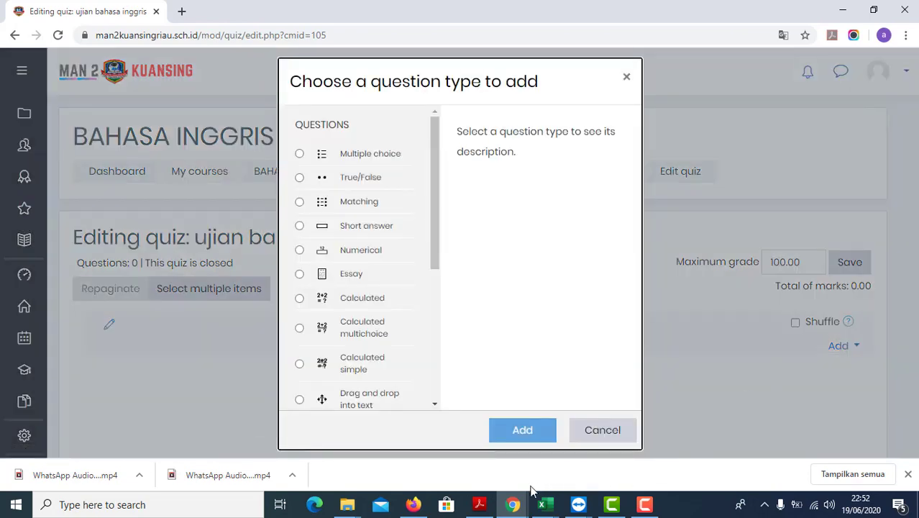
# Read instructions 13 and 13a in the PDF guide, and add a Multiple choice question to the quiz in Chrome
pyautogui.click(480, 505)
pyautogui.scroll(-5, 376, 370)
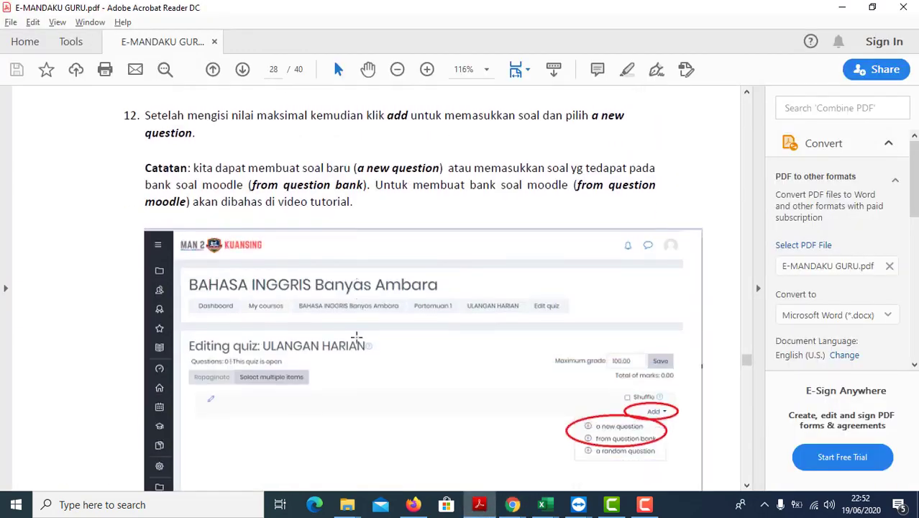
pyautogui.scroll(-5, 357, 337)
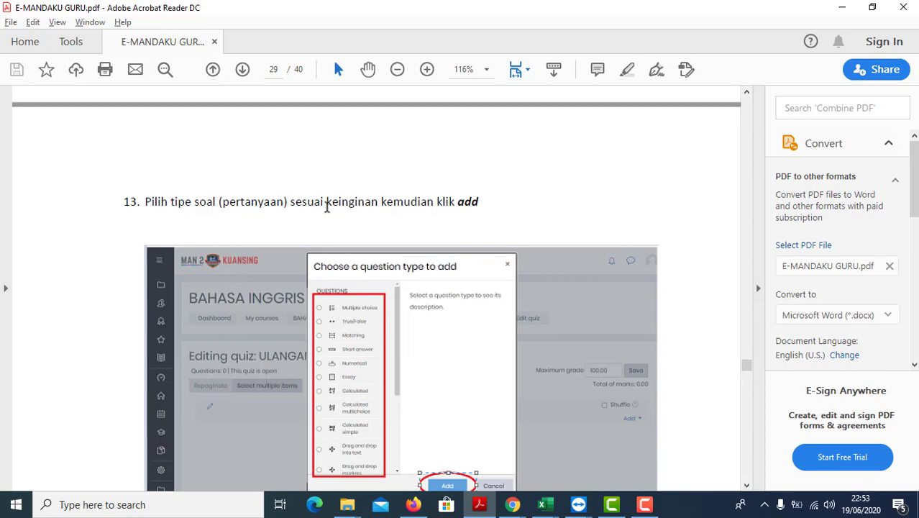
pyautogui.scroll(-5, 468, 201)
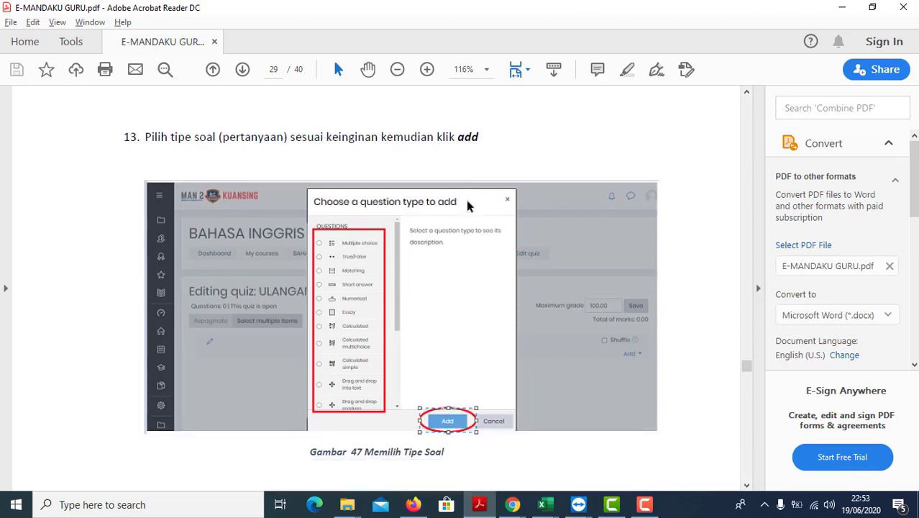
pyautogui.scroll(-2, 463, 204)
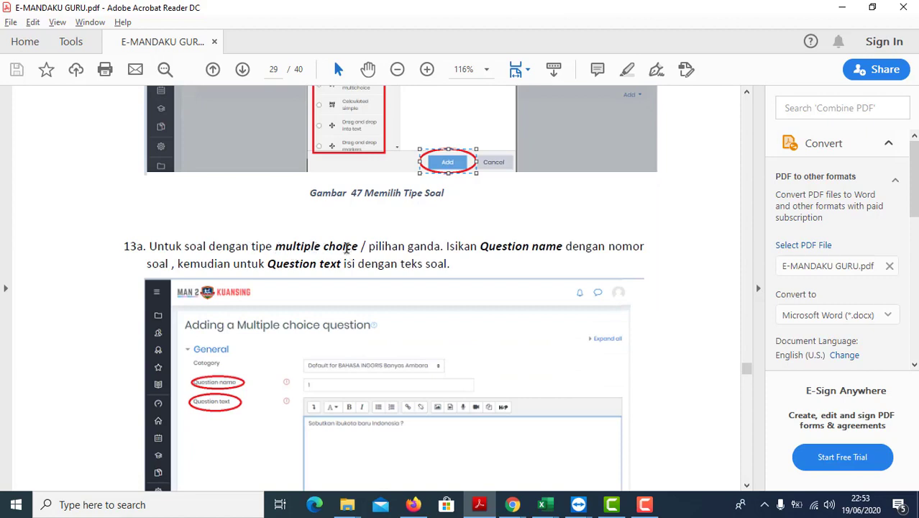
pyautogui.moveTo(512, 500)
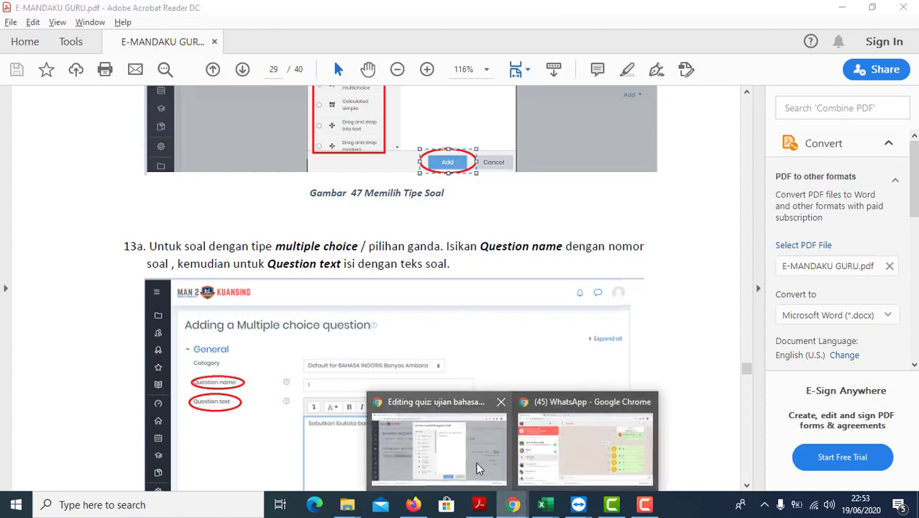
pyautogui.click(460, 435)
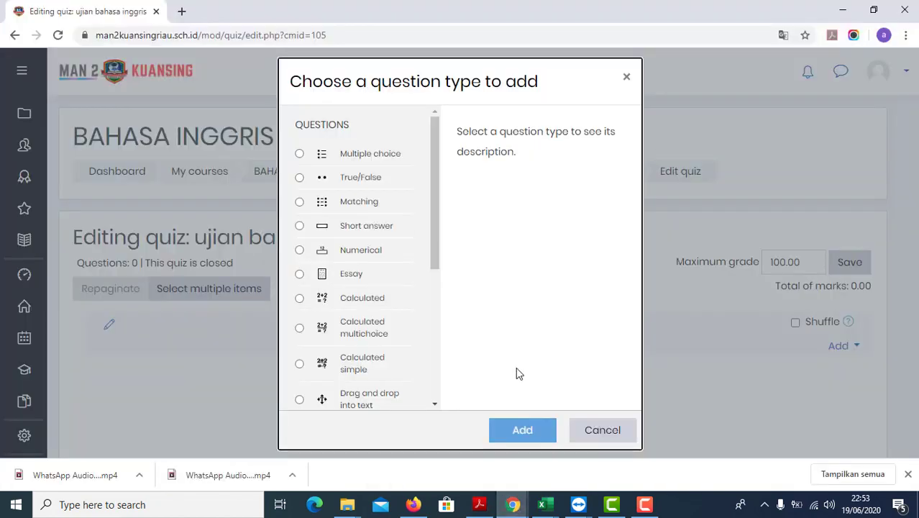
pyautogui.click(299, 154)
pyautogui.click(523, 430)
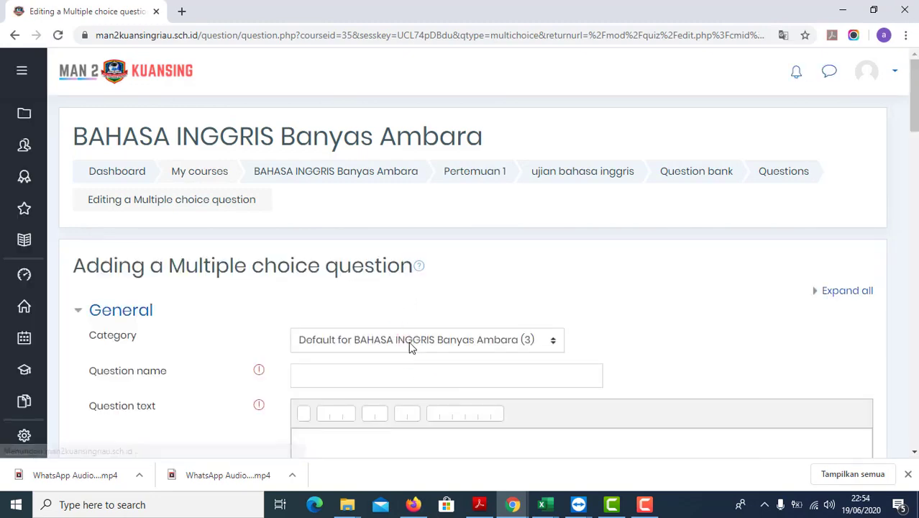
# Recheck instruction 13a in the PDF guide, and set the multiple choice question's name to 1 in Chrome
pyautogui.click(479, 505)
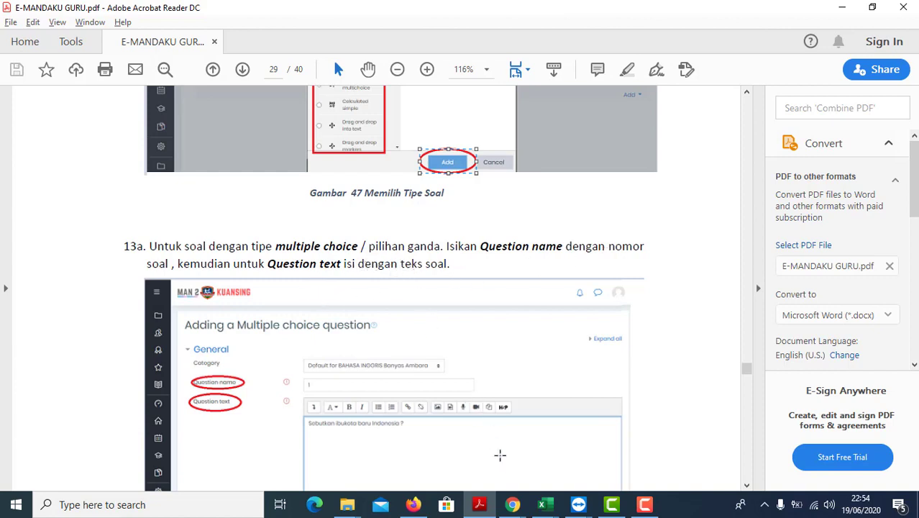
pyautogui.moveTo(513, 504)
pyautogui.click(460, 453)
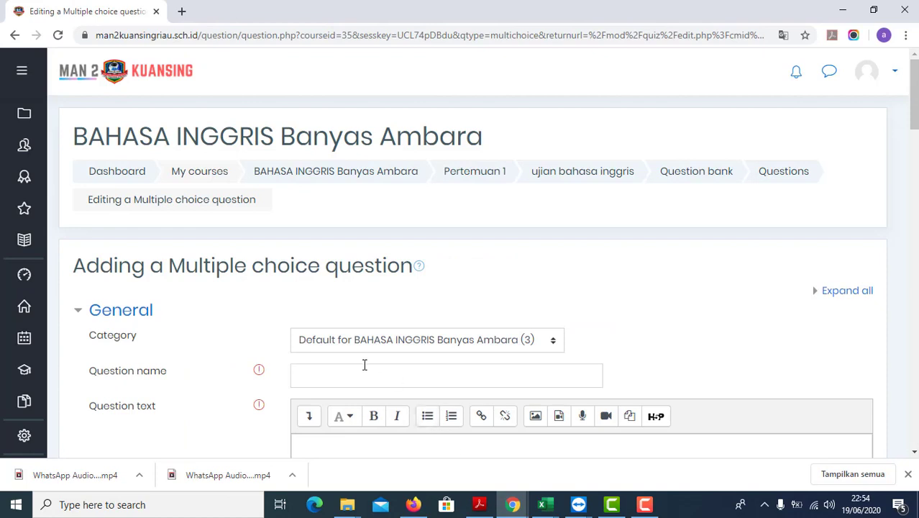
pyautogui.scroll(-1, 252, 328)
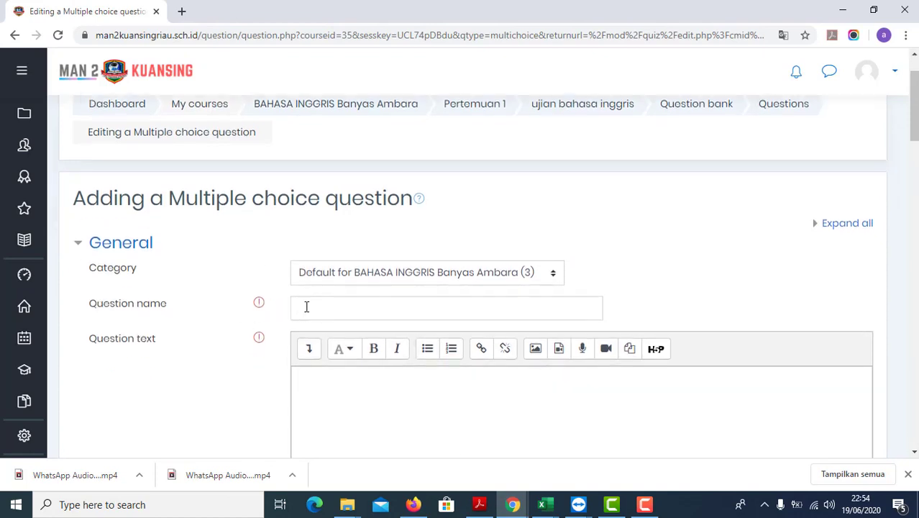
pyautogui.click(305, 308)
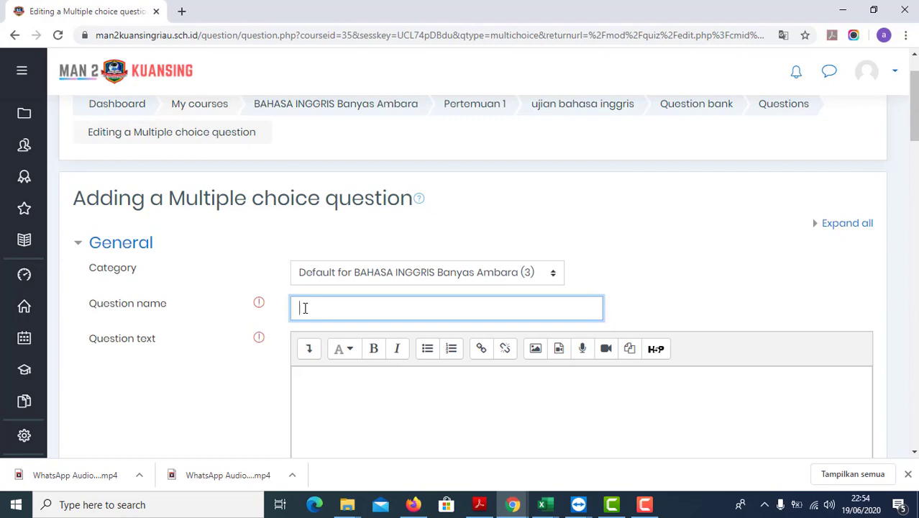
pyautogui.write('1')
# Enter "Who is the first indonesia's president ?" as the question text
pyautogui.scroll(-1, 307, 327)
pyautogui.click(328, 315)
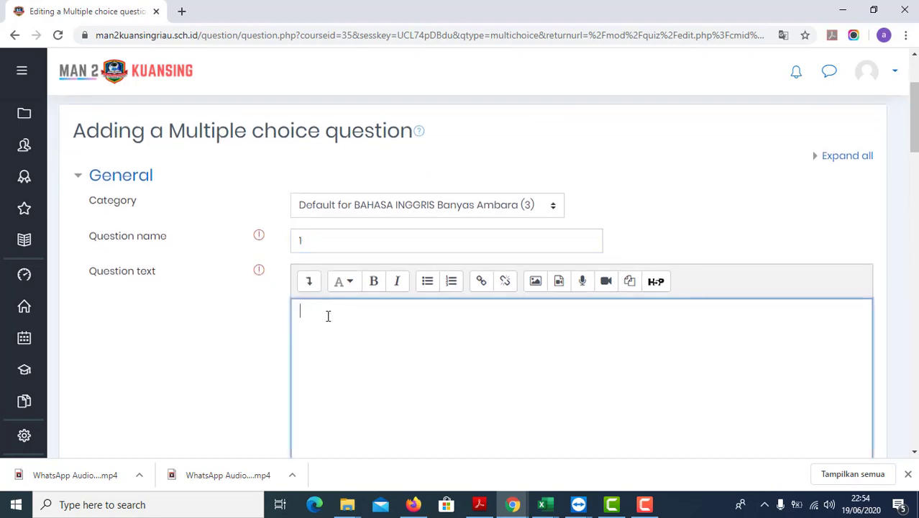
pyautogui.write('Who is the first in')
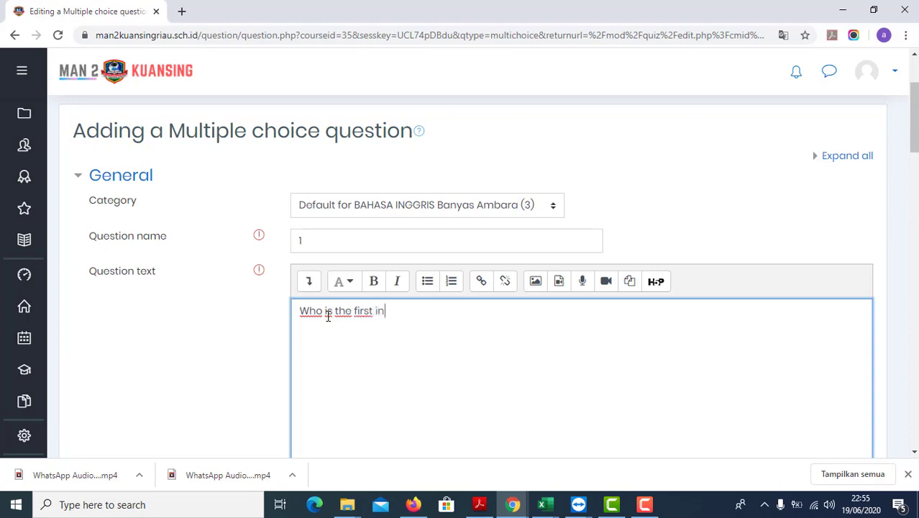
pyautogui.write("donesia's p")
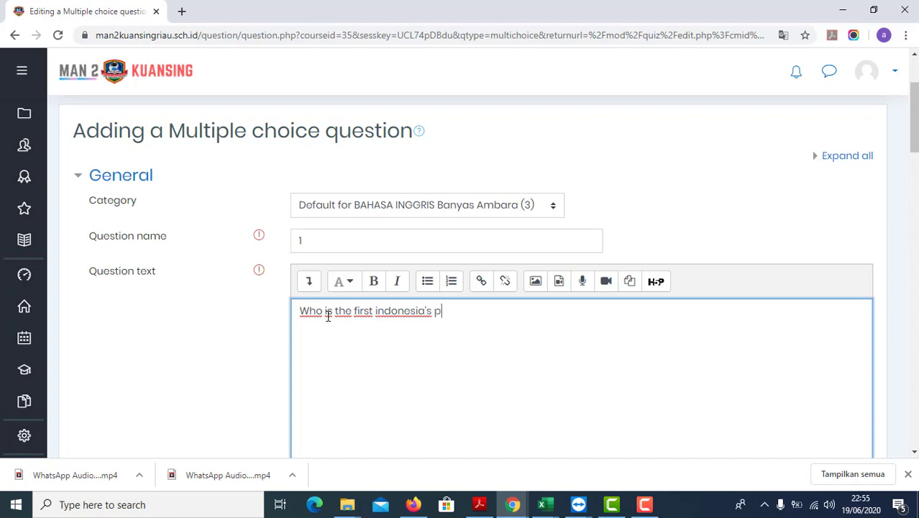
pyautogui.write('rosident ?')
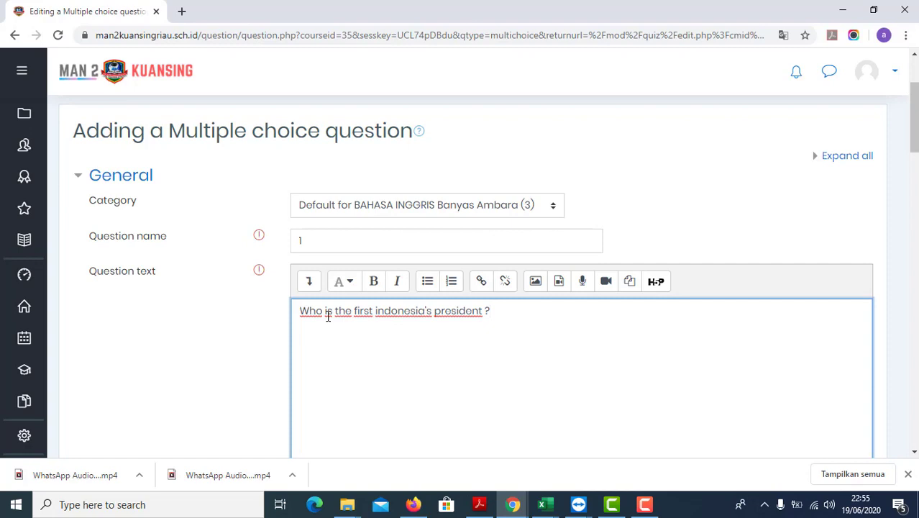
# Read the PDF guide's note on shuffling the choices, and turn off "Shuffle the choices?" for the question in Chrome
pyautogui.scroll(-2, 236, 297)
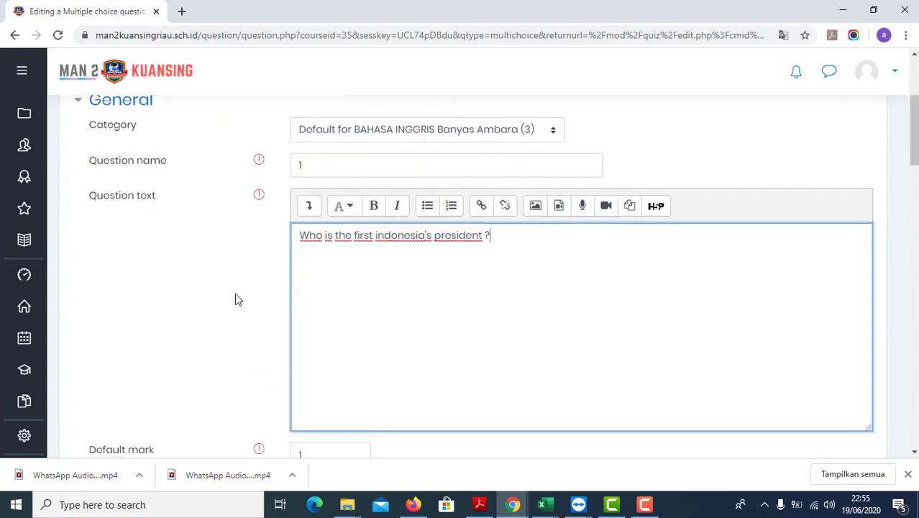
pyautogui.scroll(-1, 237, 239)
pyautogui.scroll(2, 236, 239)
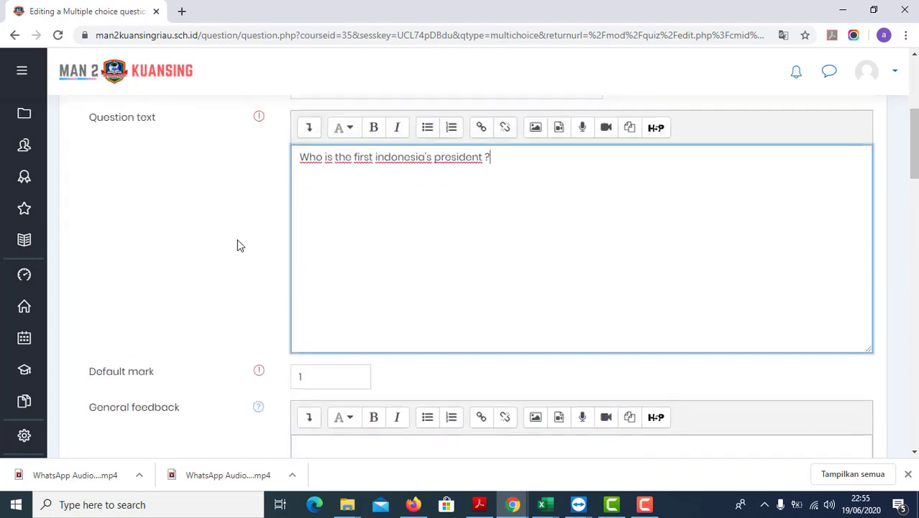
pyautogui.click(480, 504)
pyautogui.scroll(-3, 327, 316)
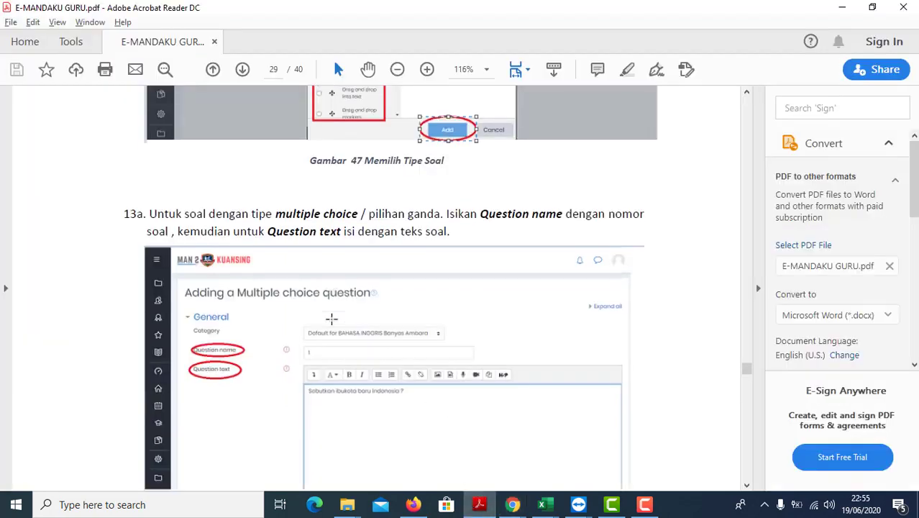
pyautogui.scroll(-3, 328, 317)
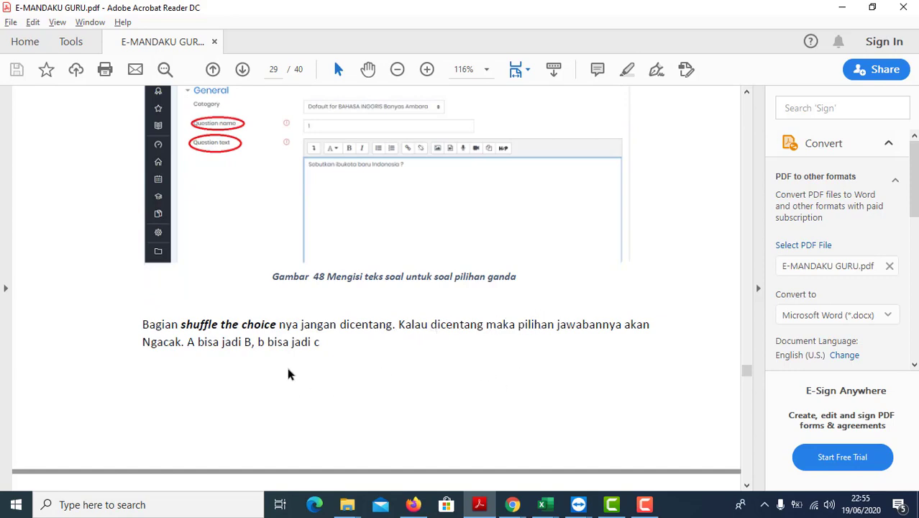
pyautogui.moveTo(509, 508)
pyautogui.click(480, 456)
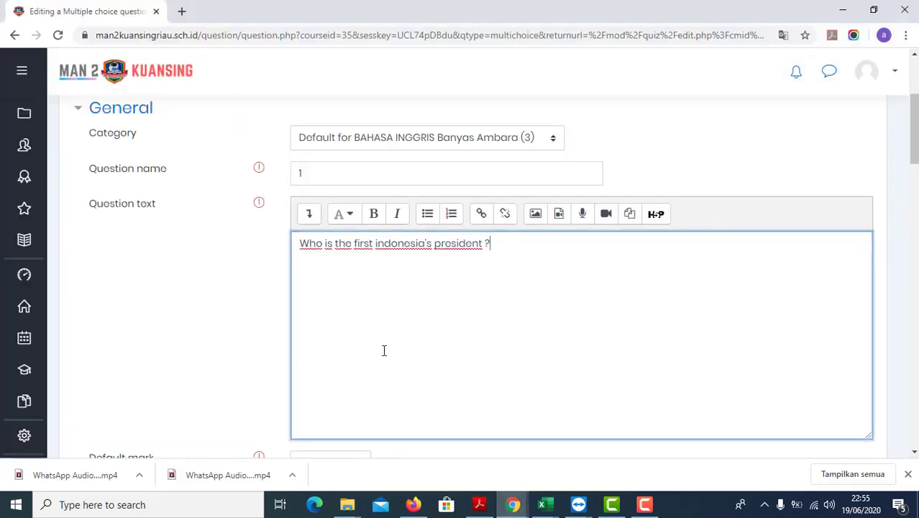
pyautogui.scroll(-3, 303, 327)
pyautogui.scroll(-3, 303, 327)
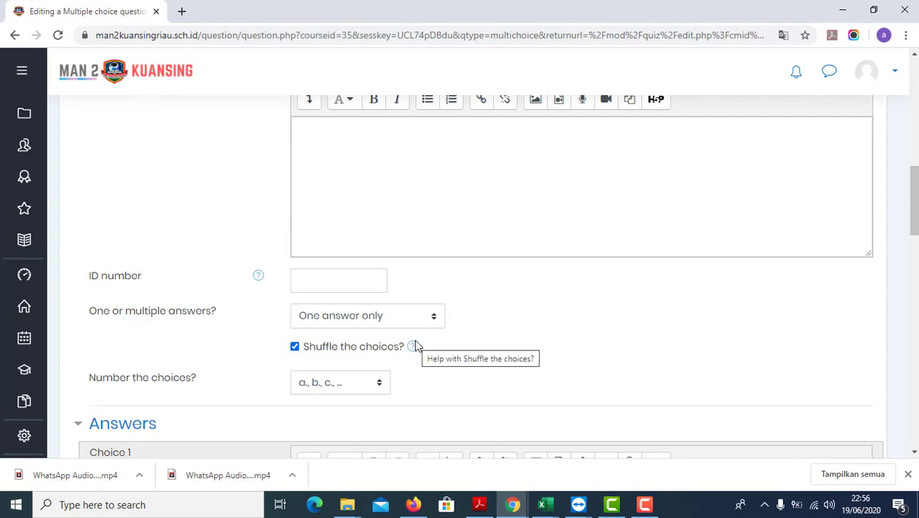
pyautogui.click(295, 346)
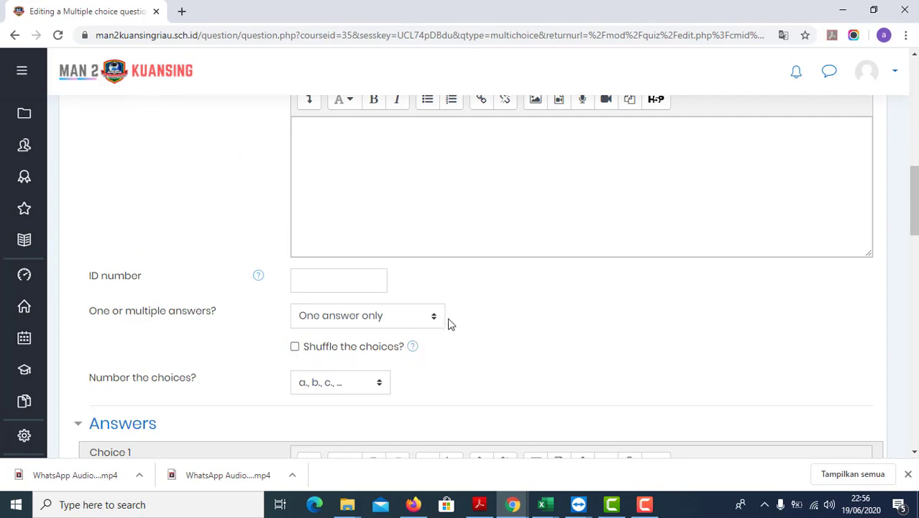
pyautogui.scroll(-2, 450, 324)
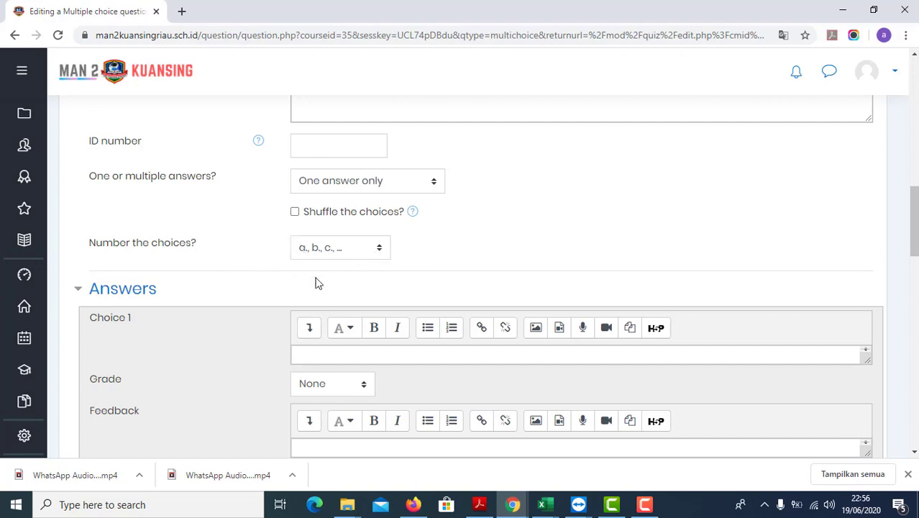
# Switch to the E-MANDAKU GURU PDF guide in Acrobat Reader and read its instructions on filling in answer choices and grades
pyautogui.click(323, 356)
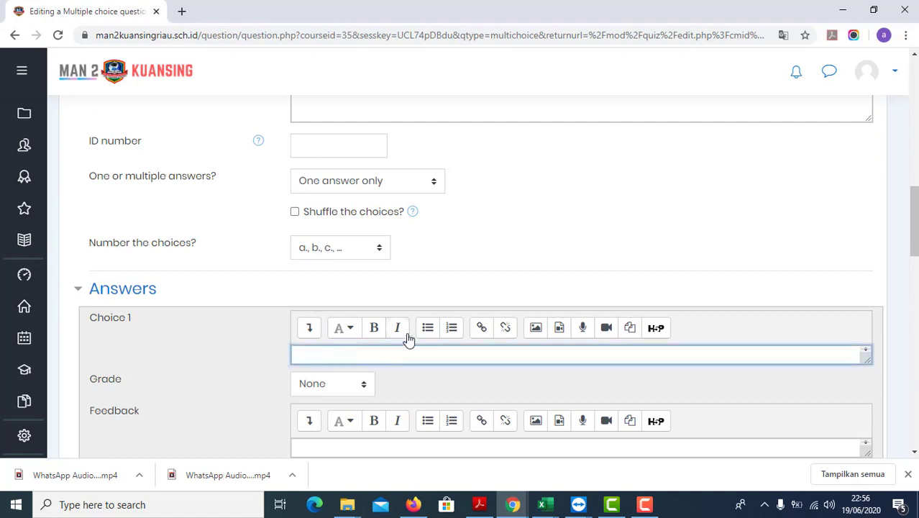
pyautogui.click(479, 503)
pyautogui.scroll(-8, 366, 342)
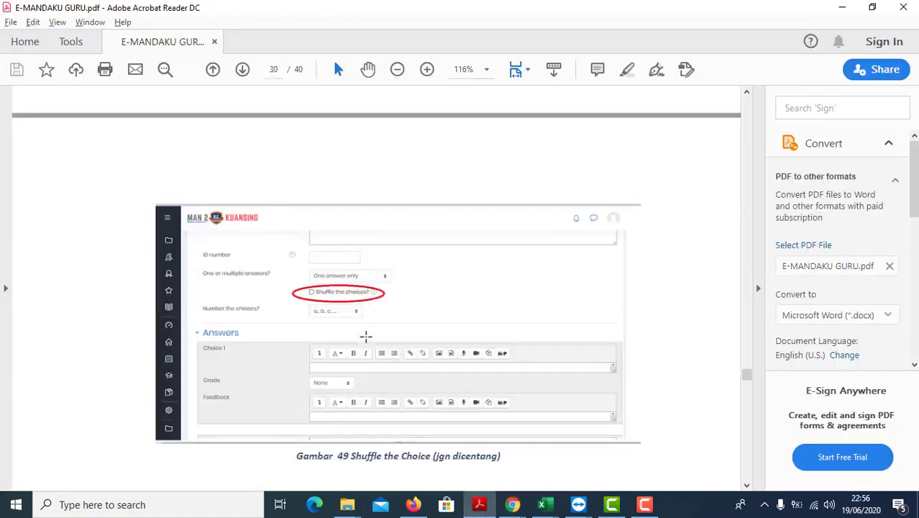
pyautogui.scroll(-5, 366, 337)
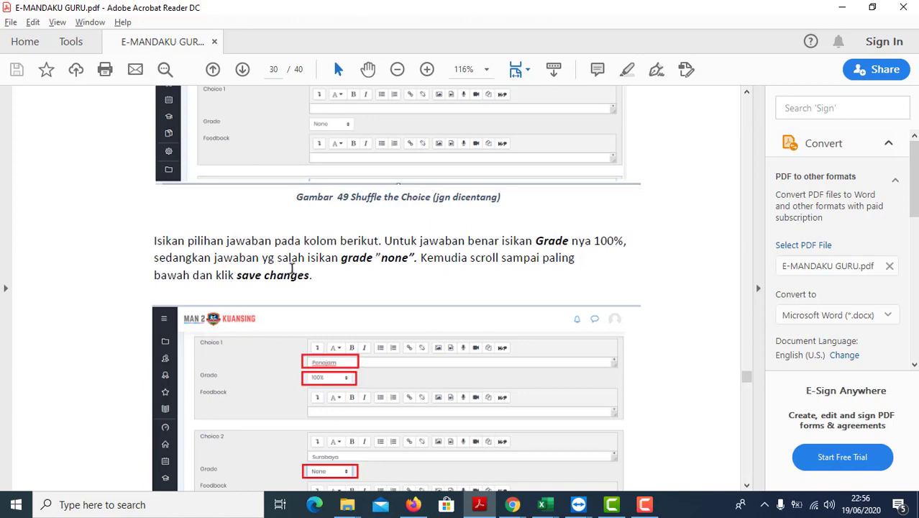
# Return to the question form in Chrome, enter "Soekarno" as Choice 1 and set its grade to 100%
pyautogui.moveTo(513, 504)
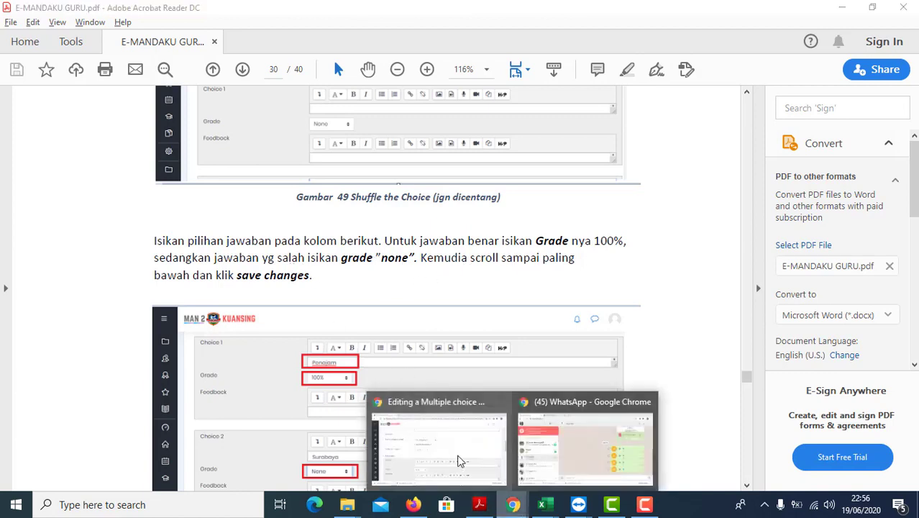
pyautogui.click(436, 444)
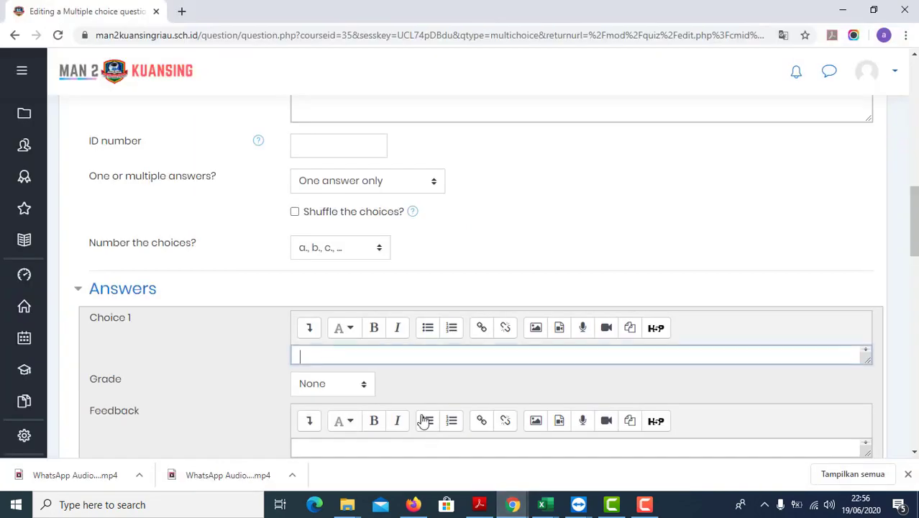
pyautogui.click(383, 356)
pyautogui.write('Soekarno')
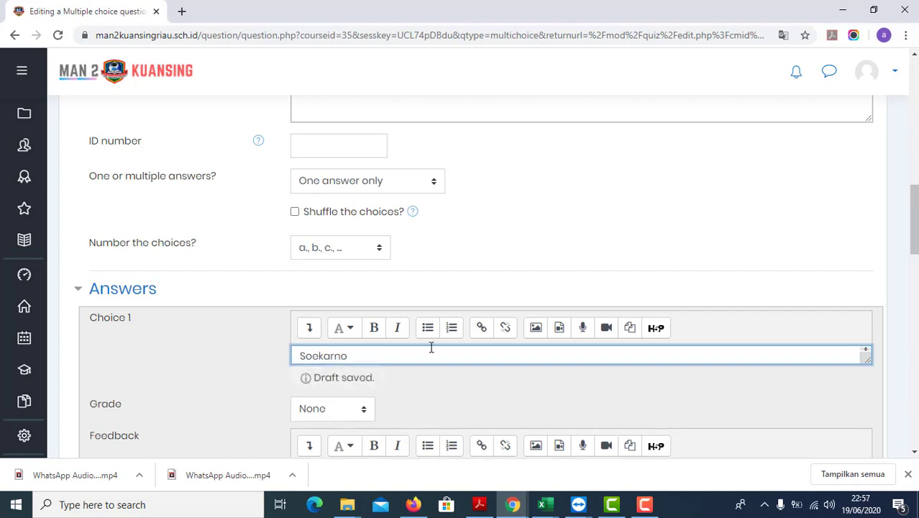
pyautogui.scroll(-1, 436, 384)
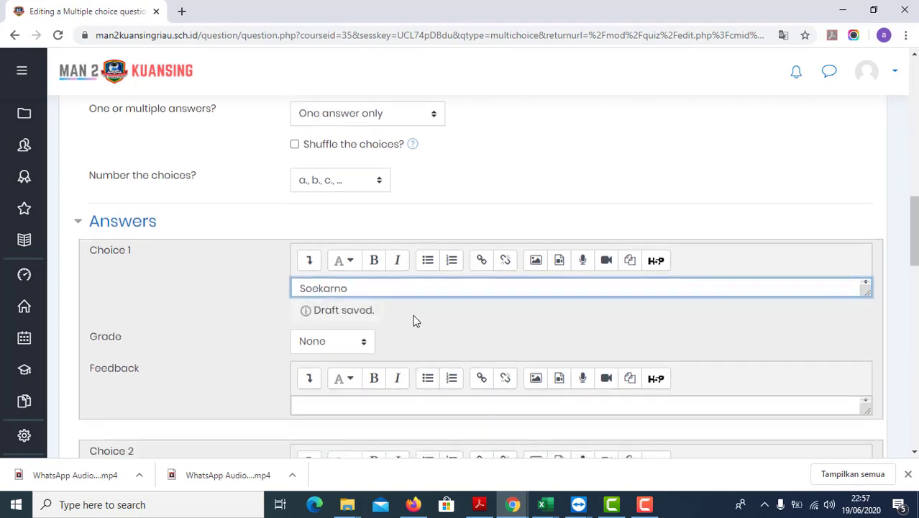
pyautogui.scroll(-1, 414, 318)
pyautogui.click(365, 280)
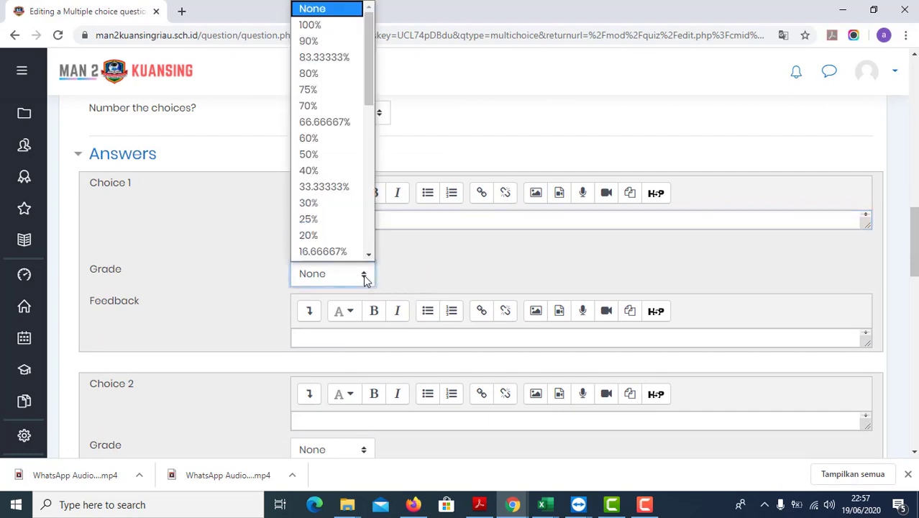
pyautogui.click(325, 24)
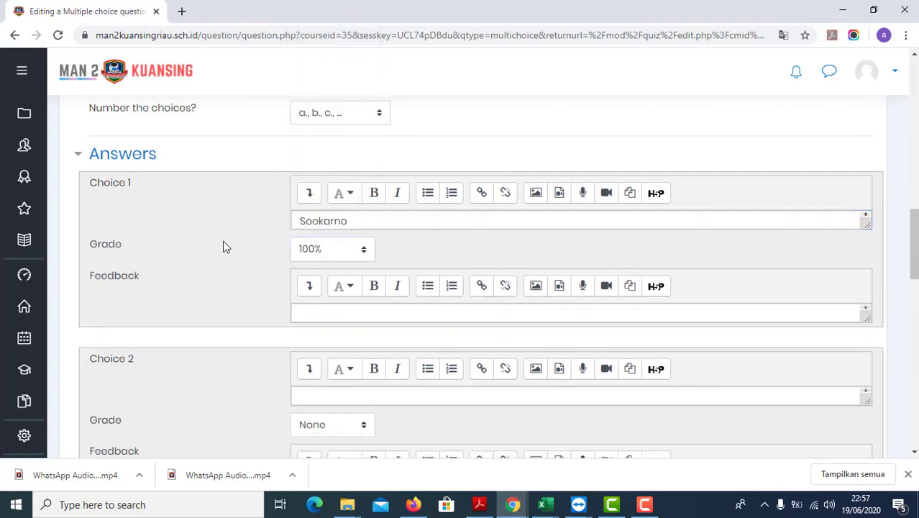
# Enter "Soeharto" as Choice 2 and choose None as its grade
pyautogui.scroll(-2, 224, 246)
pyautogui.click(320, 263)
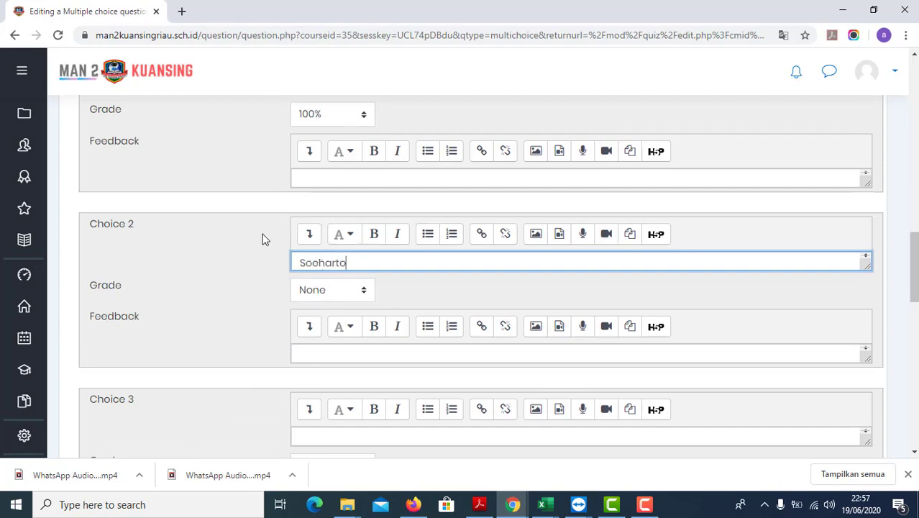
pyautogui.click(314, 289)
pyautogui.scroll(-1, 323, 269)
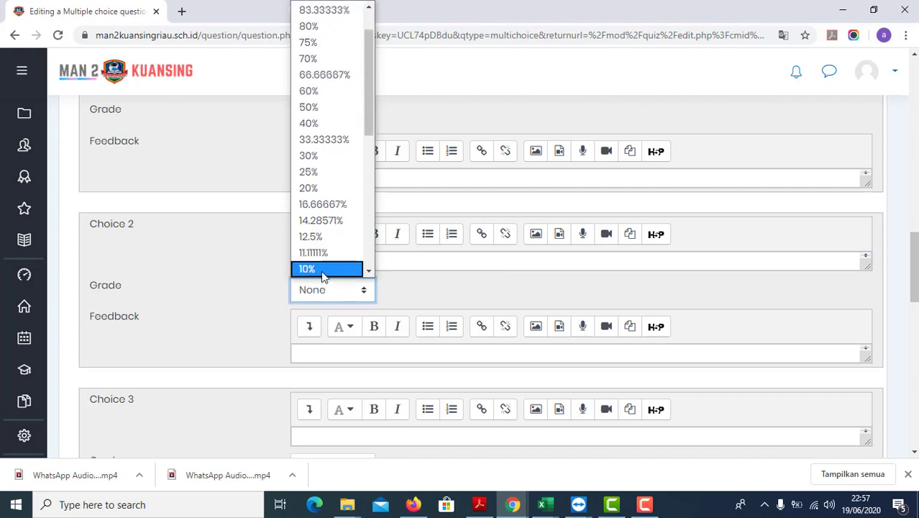
pyautogui.scroll(1, 323, 219)
pyautogui.click(326, 10)
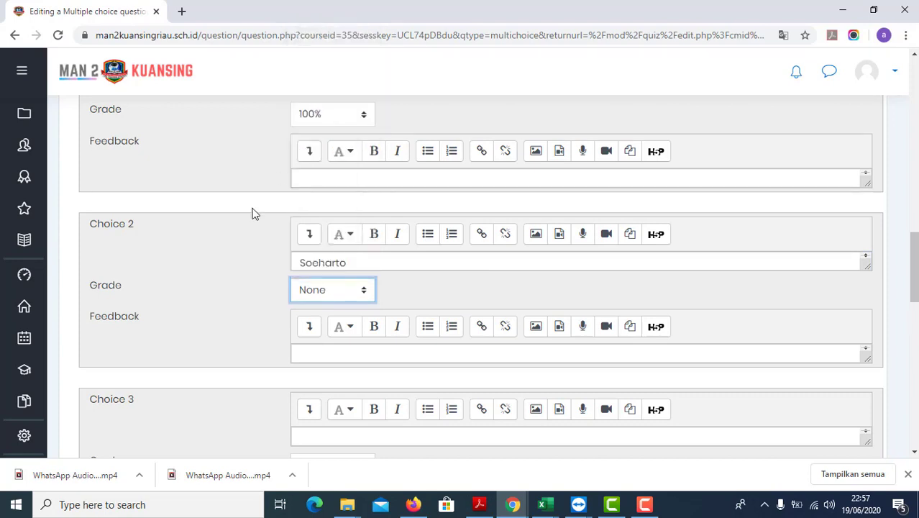
# Enter "sby" as Choice 3 and choose None as its grade
pyautogui.scroll(-1, 226, 274)
pyautogui.click(321, 370)
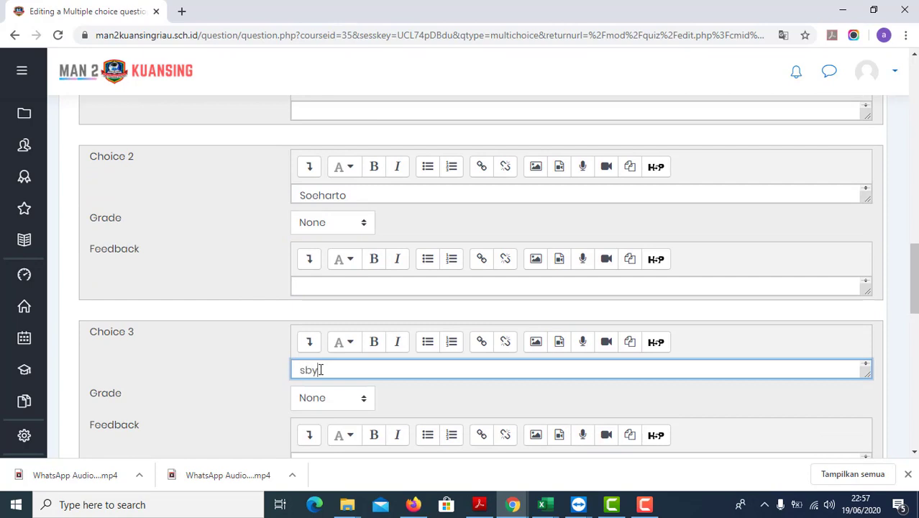
pyautogui.click(325, 398)
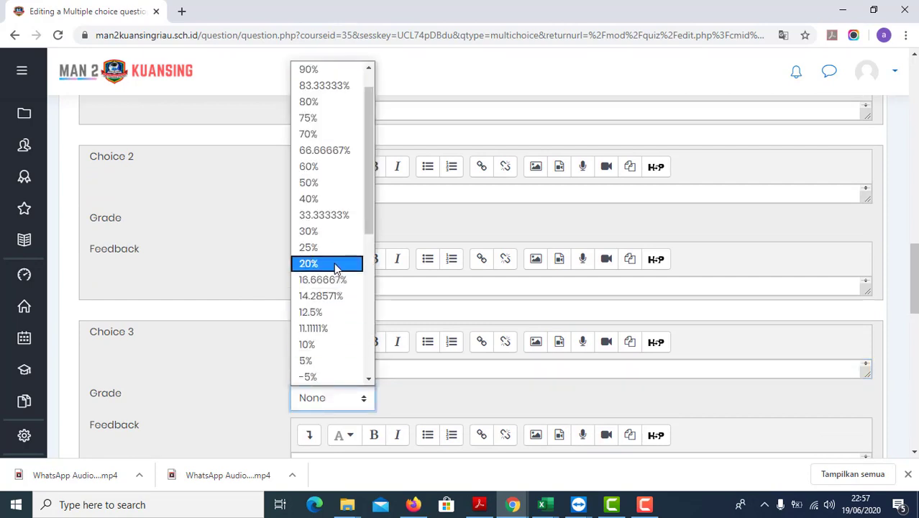
pyautogui.scroll(-4, 334, 263)
pyautogui.scroll(5, 335, 268)
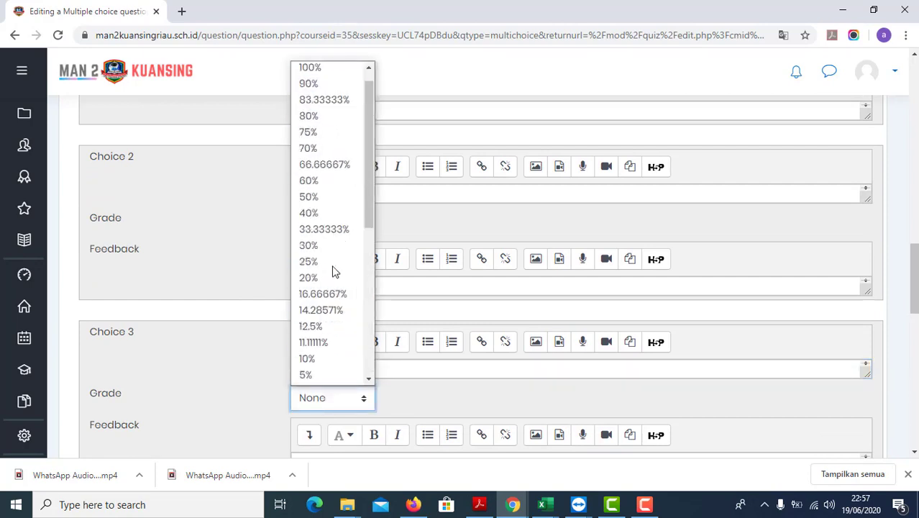
pyautogui.click(312, 69)
# Enter "gusdur" as Choice 4 and choose None as its grade
pyautogui.scroll(-2, 216, 402)
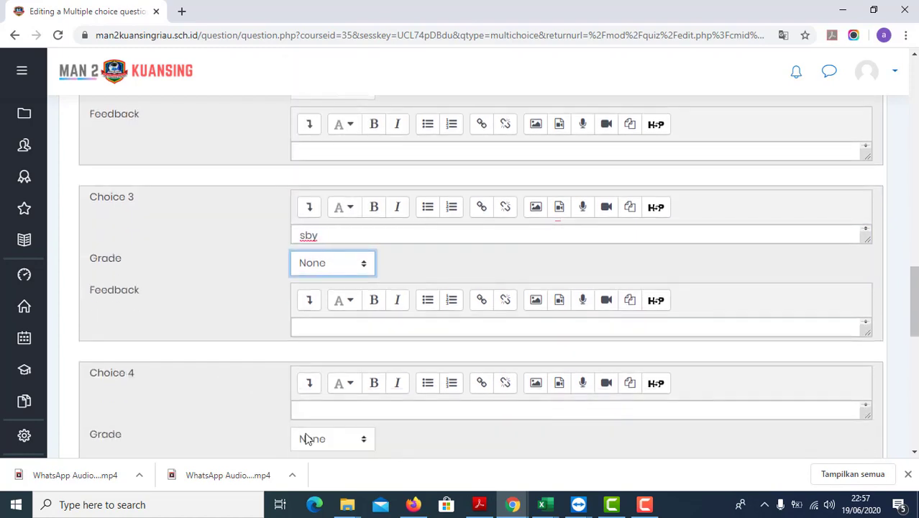
pyautogui.click(323, 413)
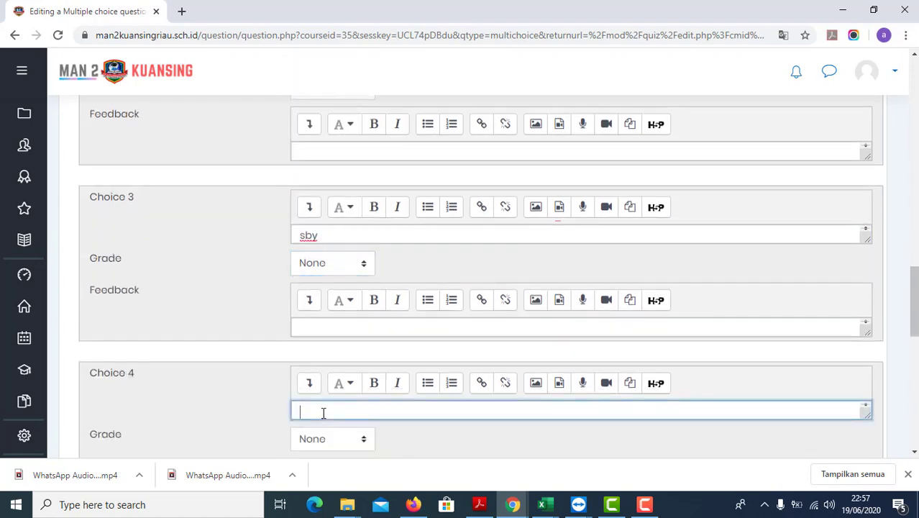
pyautogui.write('gusdur')
pyautogui.scroll(-1, 235, 366)
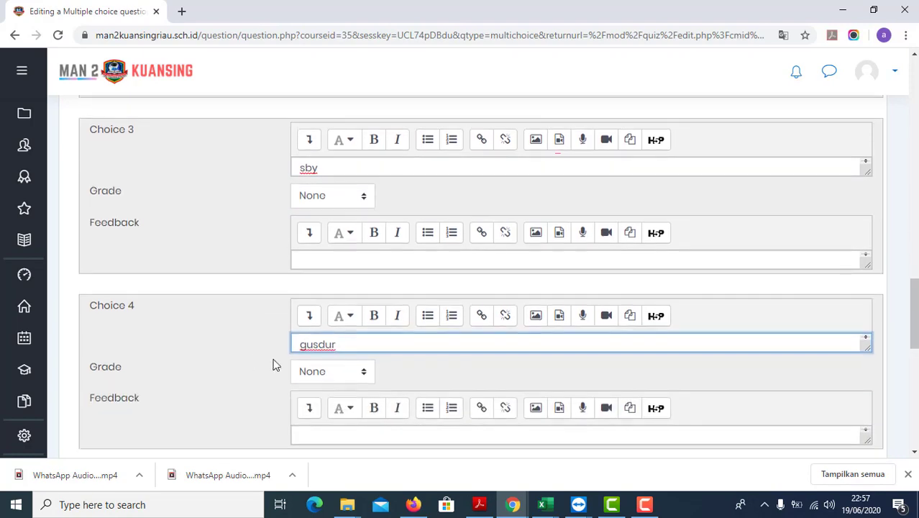
pyautogui.click(324, 379)
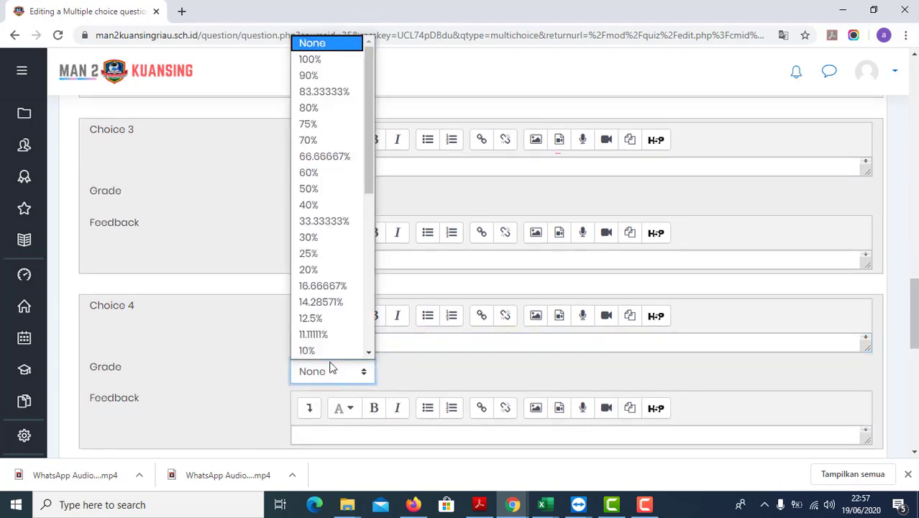
pyautogui.click(333, 45)
# Look over the remaining answer fields and save the multiple choice question to the quiz
pyautogui.scroll(-5, 236, 209)
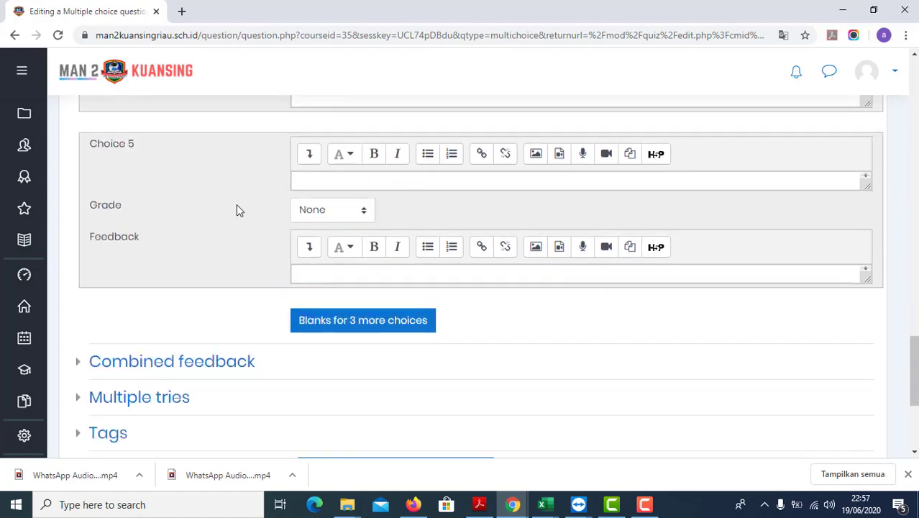
pyautogui.scroll(2, 236, 215)
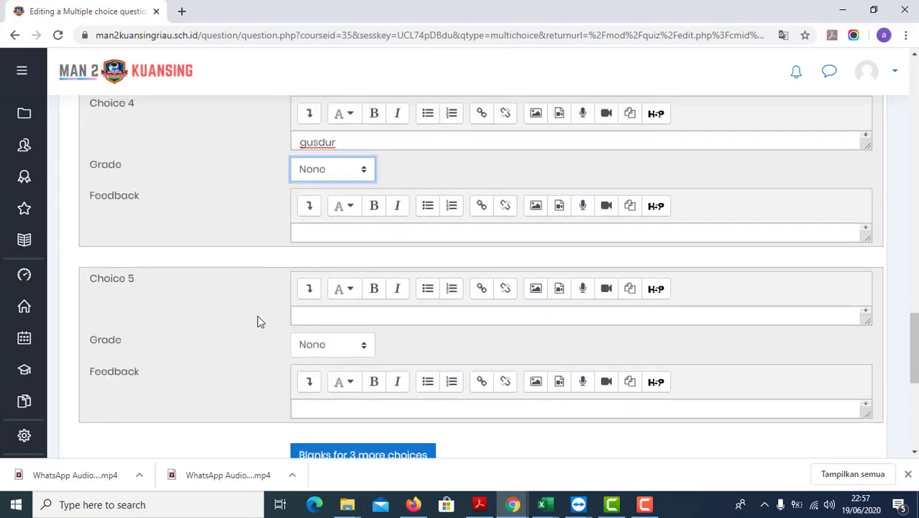
pyautogui.scroll(1, 260, 322)
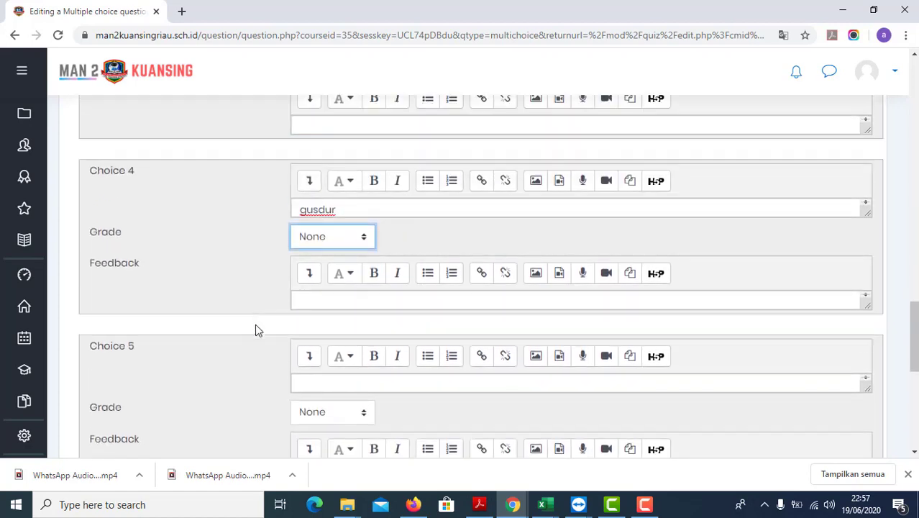
pyautogui.scroll(-1, 260, 367)
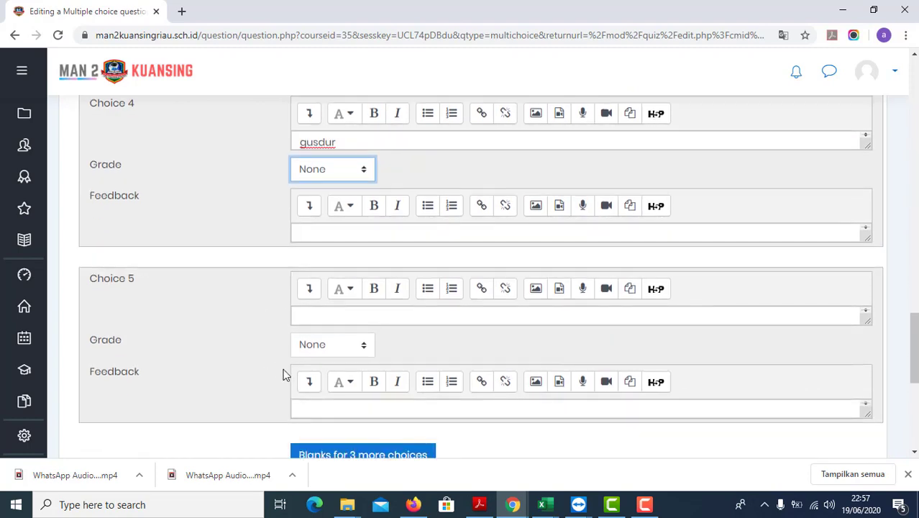
pyautogui.scroll(-1, 303, 385)
pyautogui.scroll(2, 262, 346)
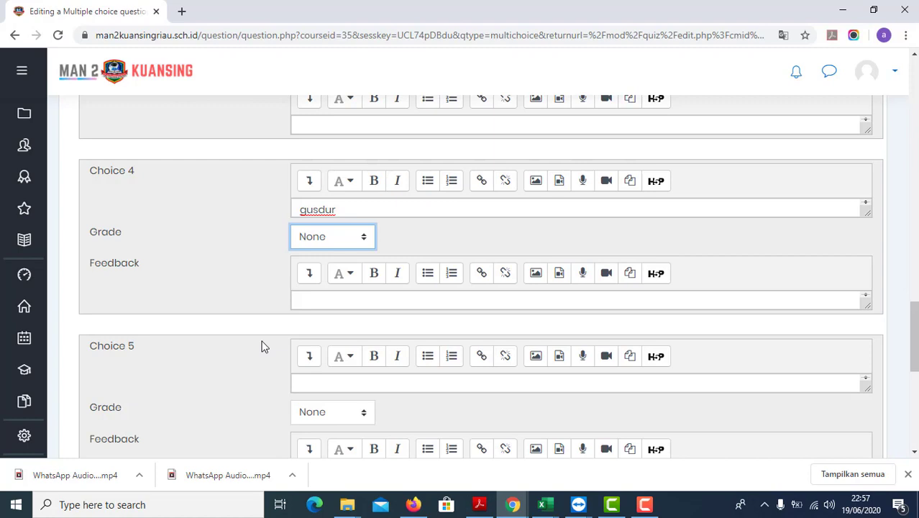
pyautogui.scroll(-3, 263, 338)
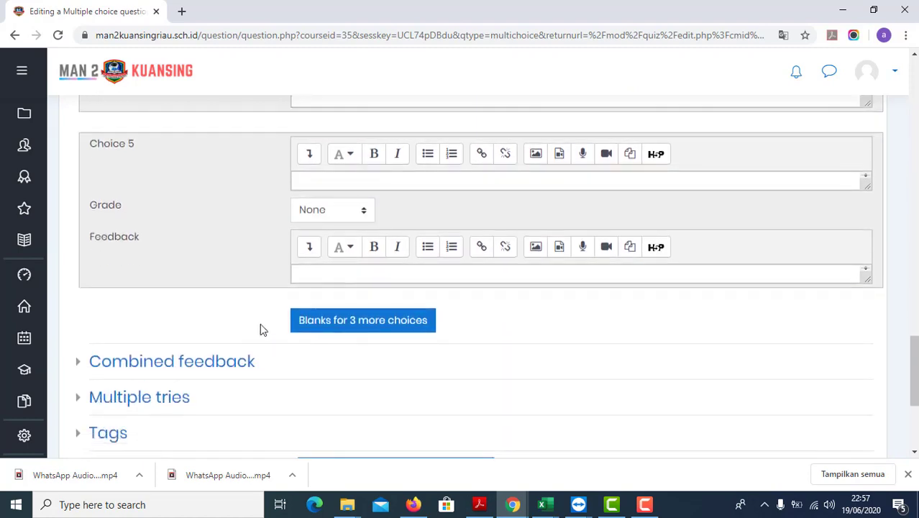
pyautogui.scroll(-2, 267, 310)
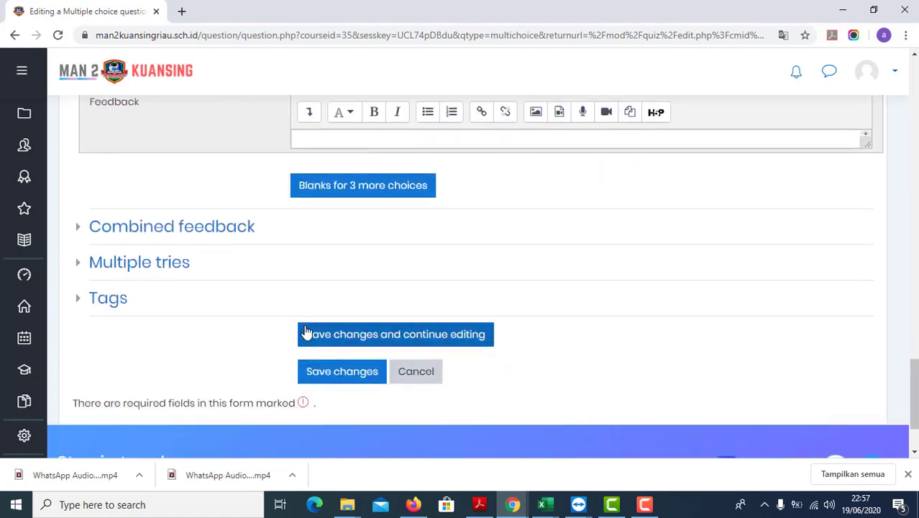
pyautogui.click(341, 378)
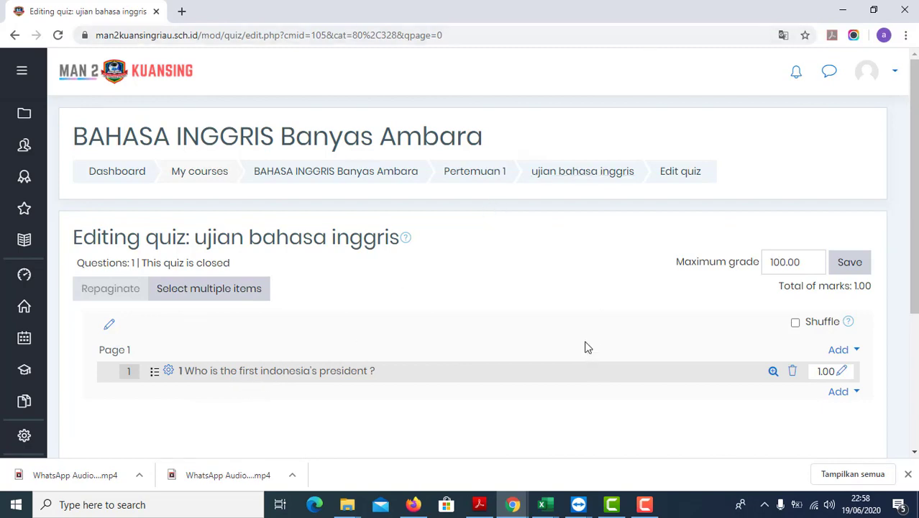
# Switch to the PDF guide in Acrobat Reader and read on to instruction 13b about entering an Essay question
pyautogui.click(479, 504)
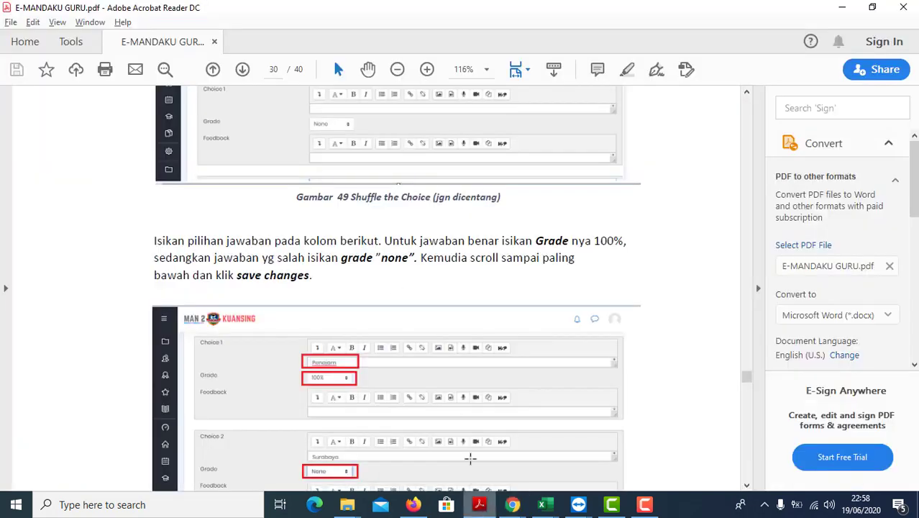
pyautogui.scroll(-6, 400, 365)
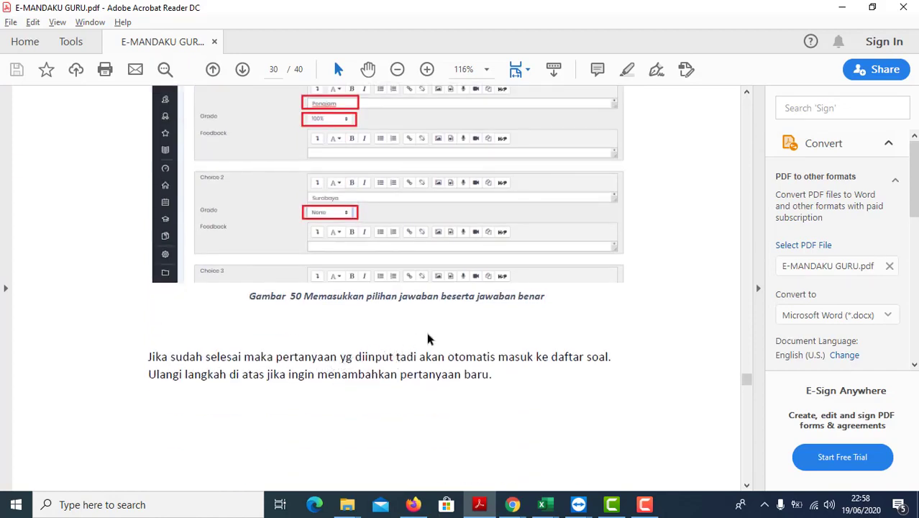
pyautogui.scroll(-6, 427, 339)
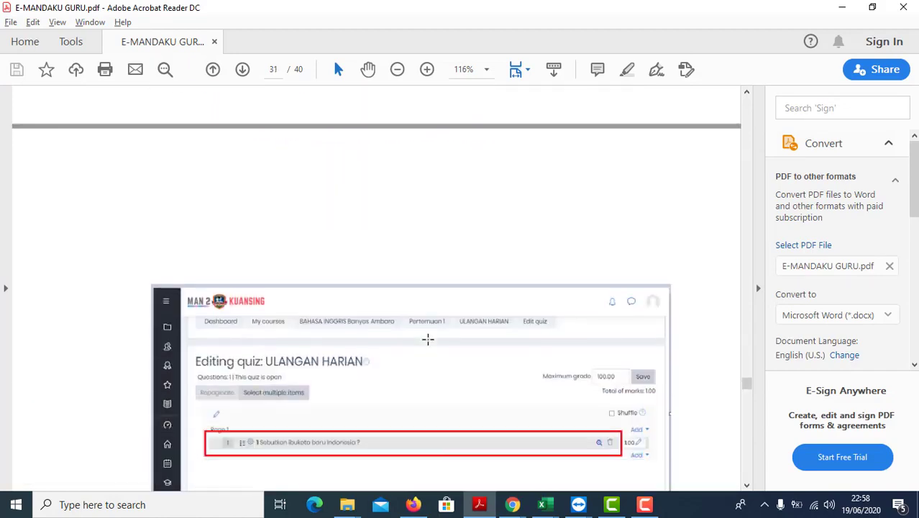
pyautogui.scroll(-6, 428, 338)
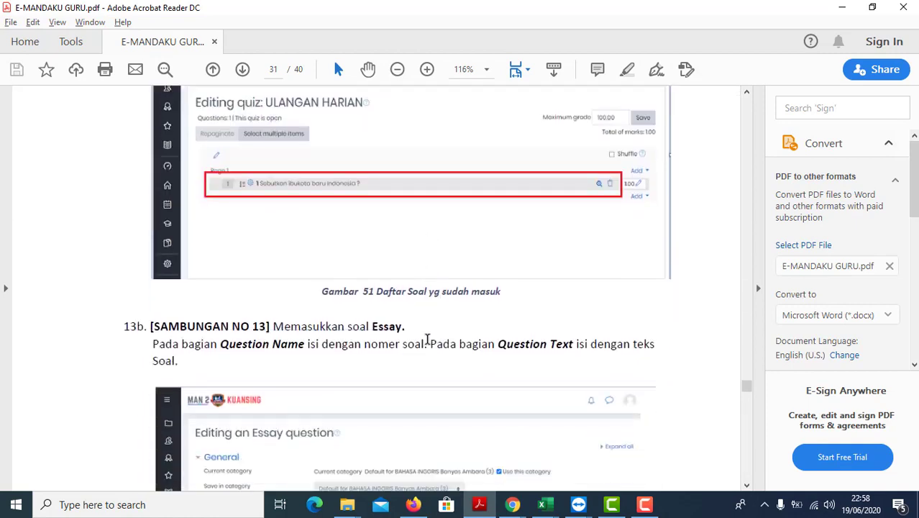
pyautogui.scroll(-2, 427, 339)
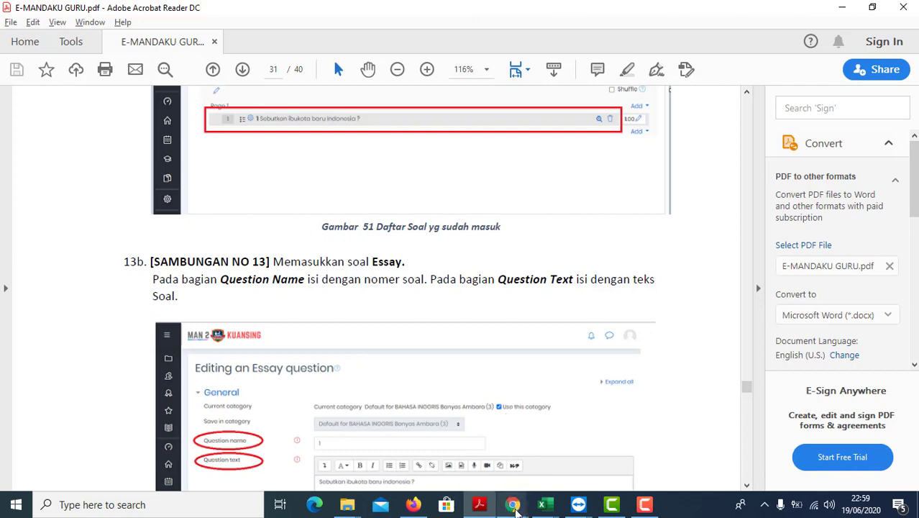
# Switch to the quiz editing page in Chrome and add a new Essay question after the first question on Page 1
pyautogui.moveTo(516, 508)
pyautogui.click(435, 441)
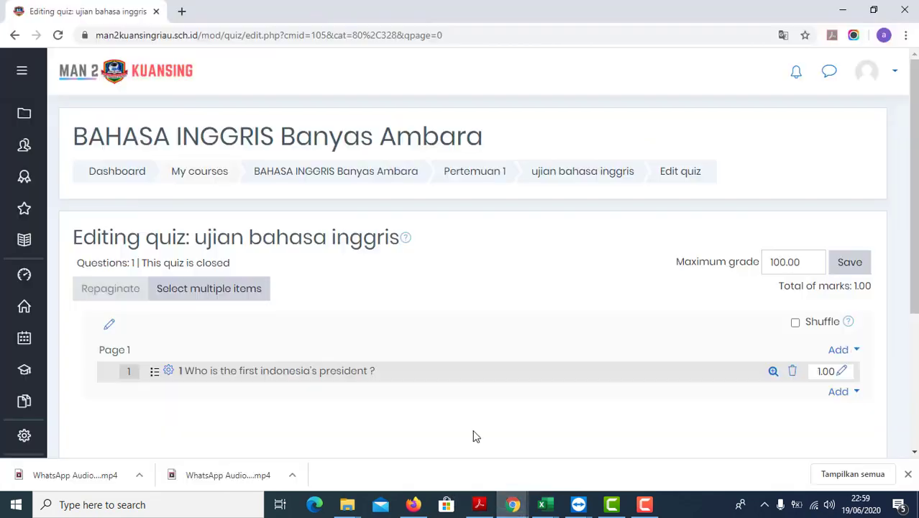
pyautogui.click(836, 392)
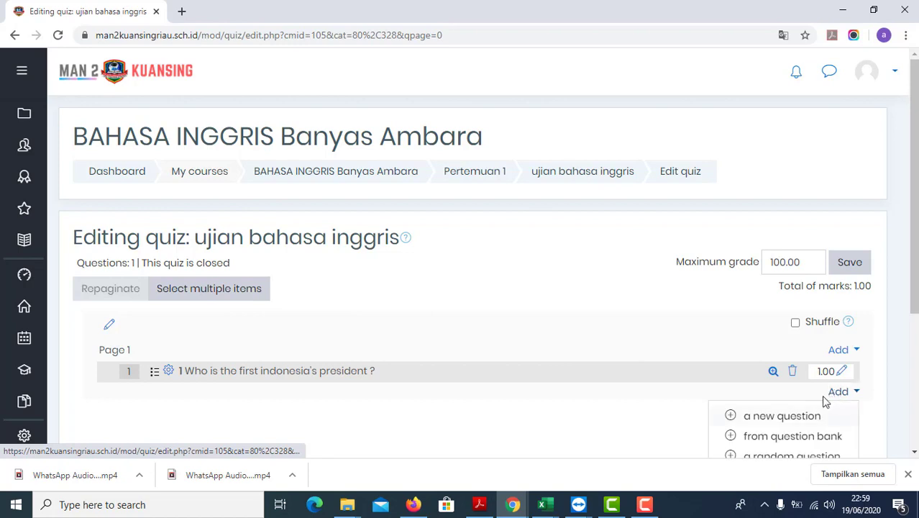
pyautogui.scroll(-2, 641, 359)
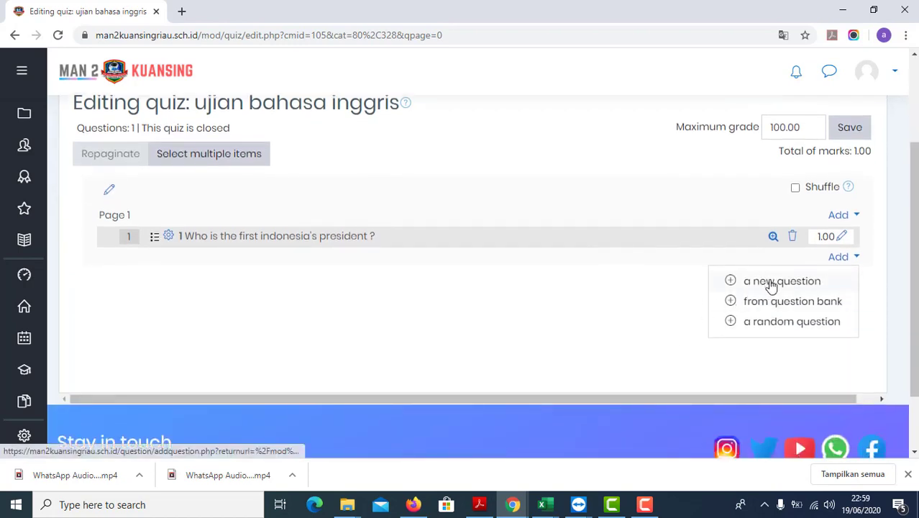
pyautogui.click(771, 282)
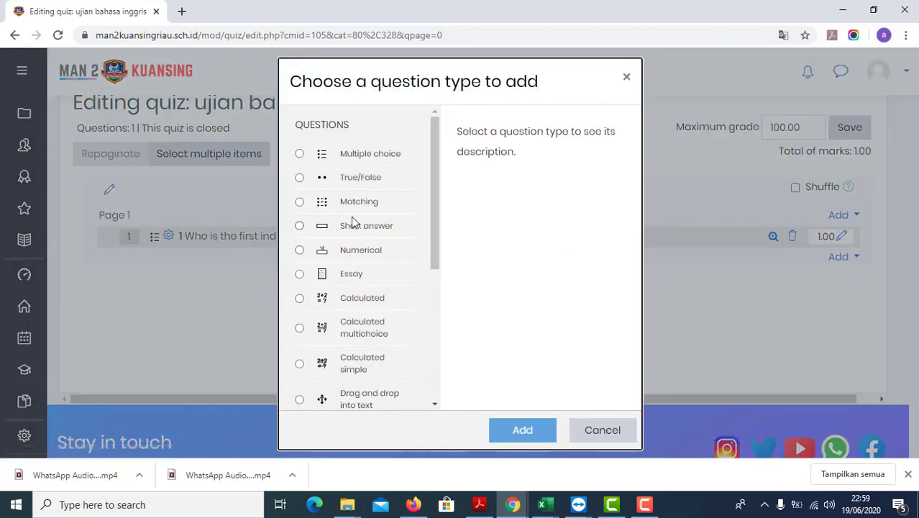
pyautogui.click(299, 275)
pyautogui.click(521, 429)
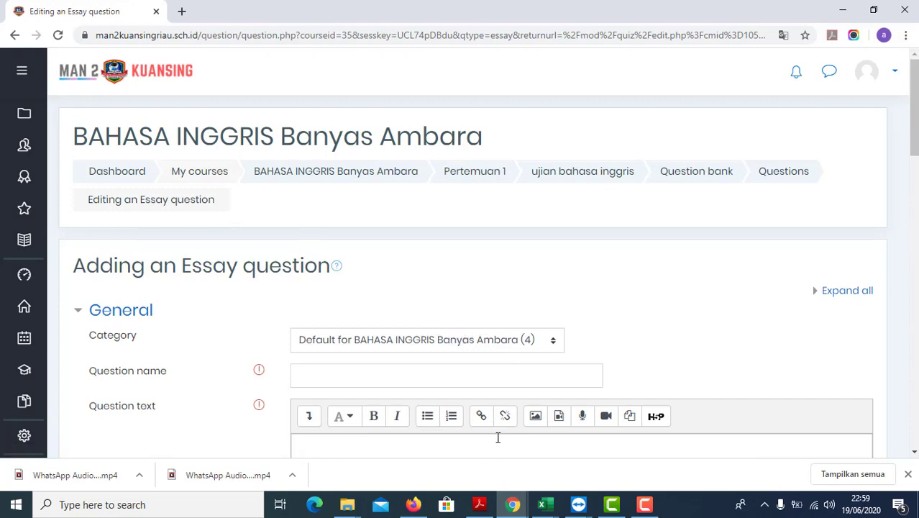
# Check the Essay fields in the PDF guide in Acrobat Reader and set the question name to 2 in the Chrome form
pyautogui.click(480, 505)
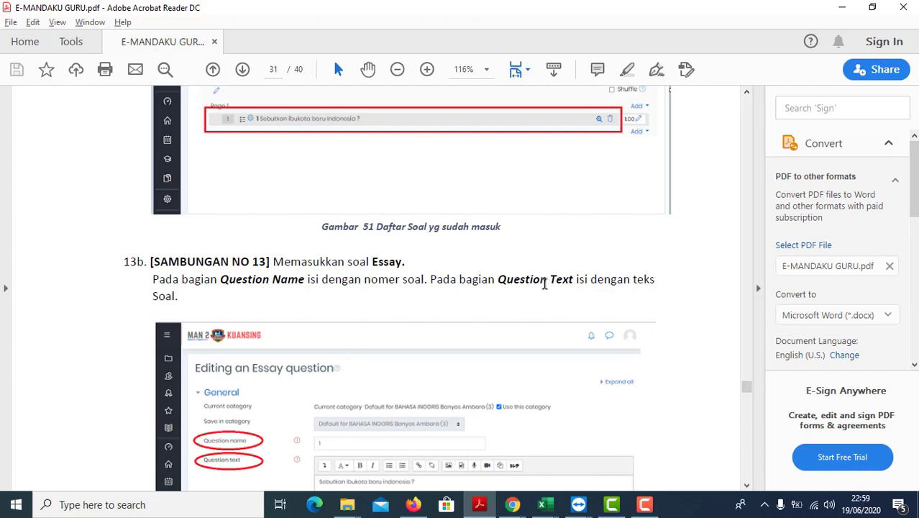
pyautogui.scroll(-3, 544, 284)
pyautogui.moveTo(524, 508)
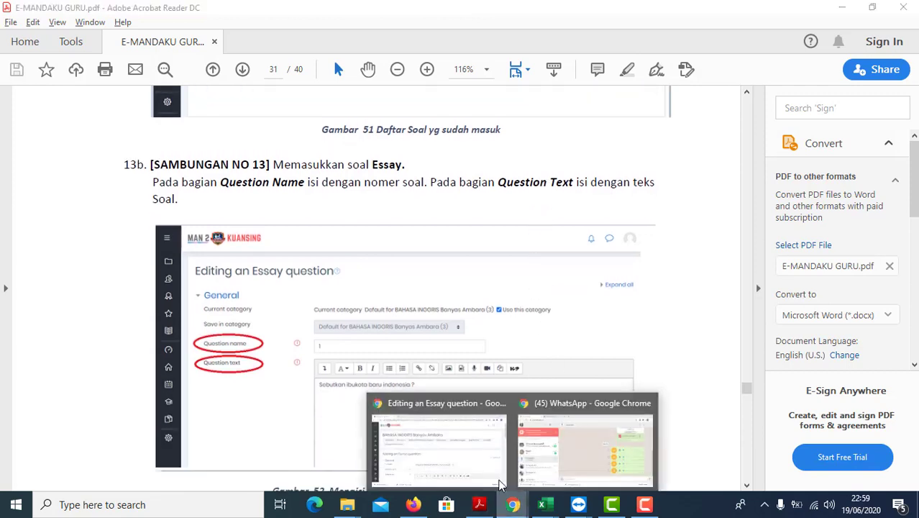
pyautogui.click(464, 437)
pyautogui.click(346, 374)
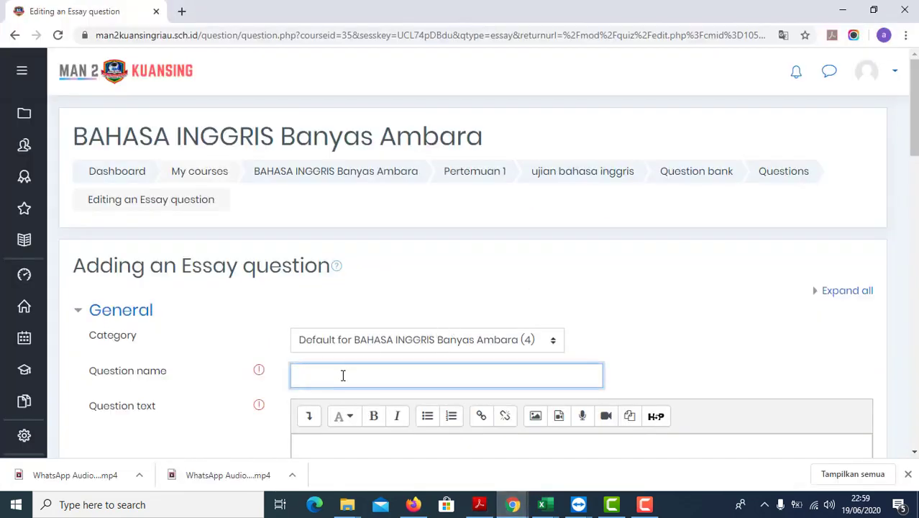
pyautogui.scroll(-2, 348, 341)
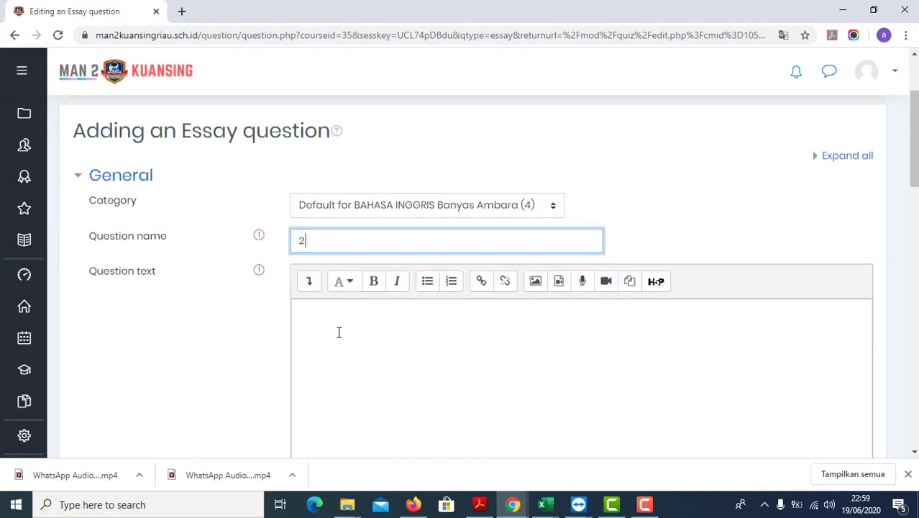
# Enter "who is the man behind him ?" as the essay question text
pyautogui.click(340, 328)
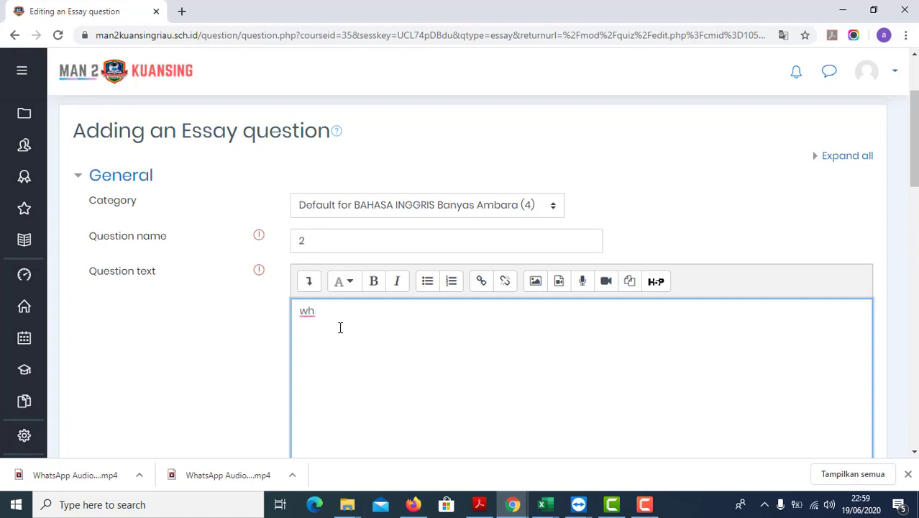
pyautogui.write('o is the man behind ')
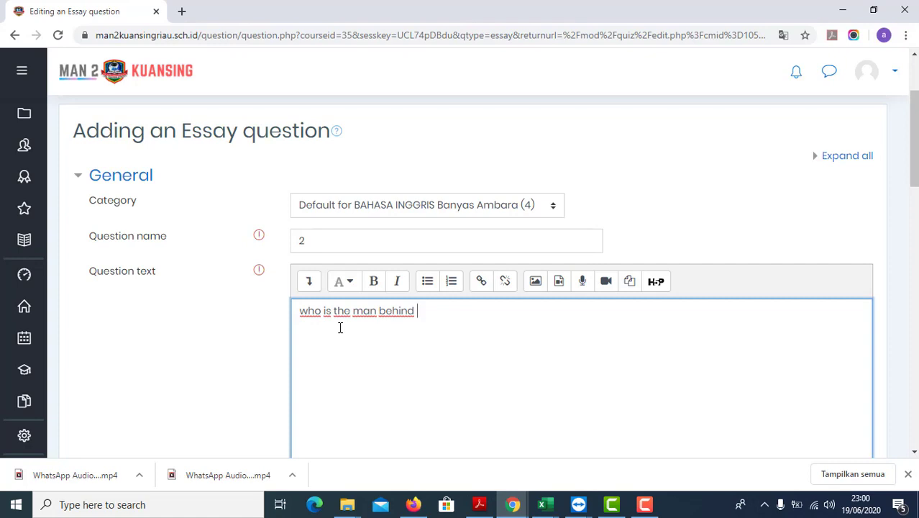
pyautogui.write('him ?')
# Switch to the PDF guide in Acrobat Reader and read the instructions on Allow attachments under Response Options
pyautogui.click(479, 505)
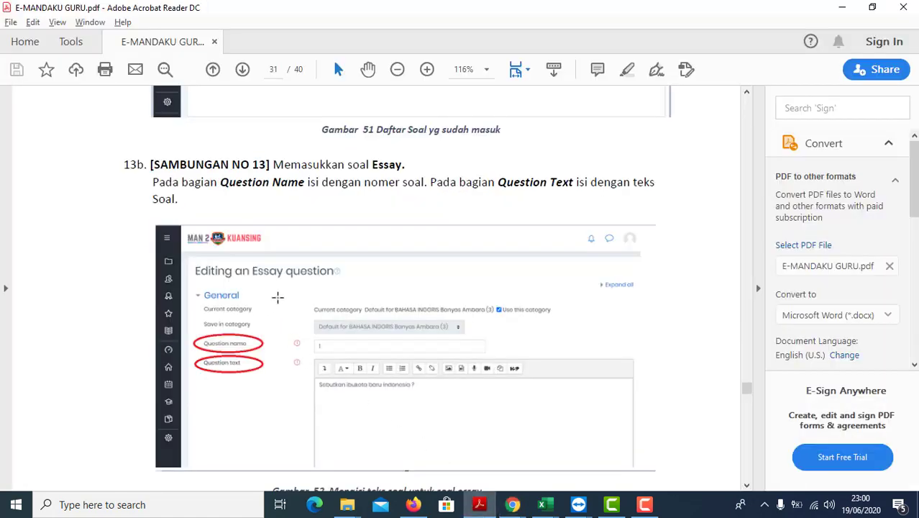
pyautogui.scroll(-3, 273, 299)
pyautogui.scroll(-2, 278, 297)
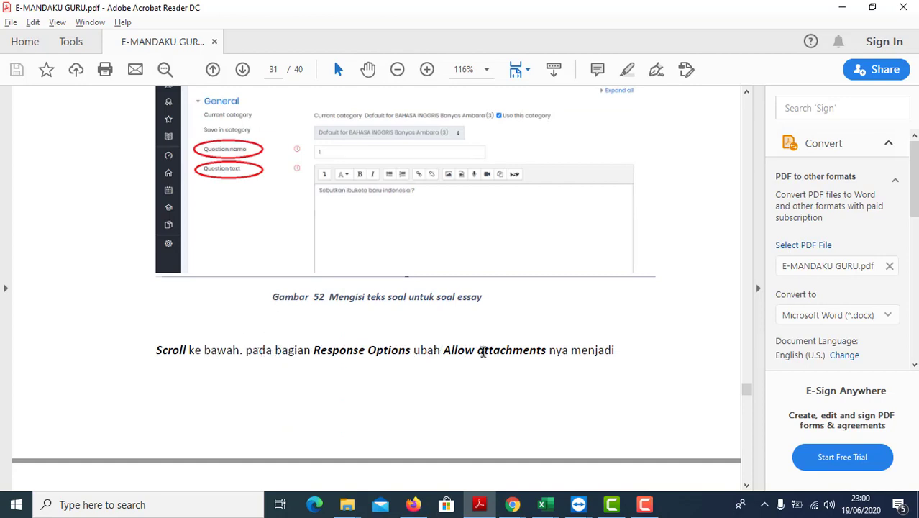
pyautogui.scroll(-2, 550, 348)
pyautogui.scroll(-3, 553, 350)
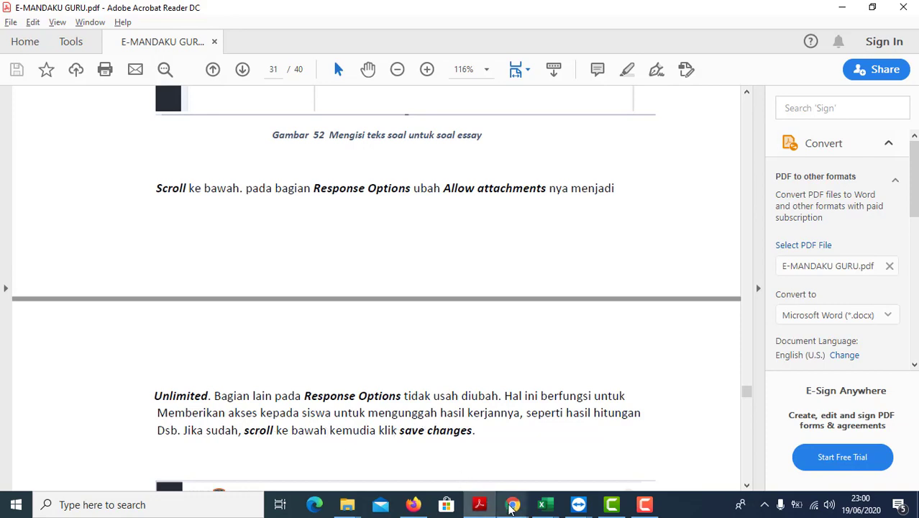
# Return to the essay form in Chrome, set Allow attachments to Unlimited and keep Require attachments at Attachments are optional
pyautogui.moveTo(513, 505)
pyautogui.click(465, 435)
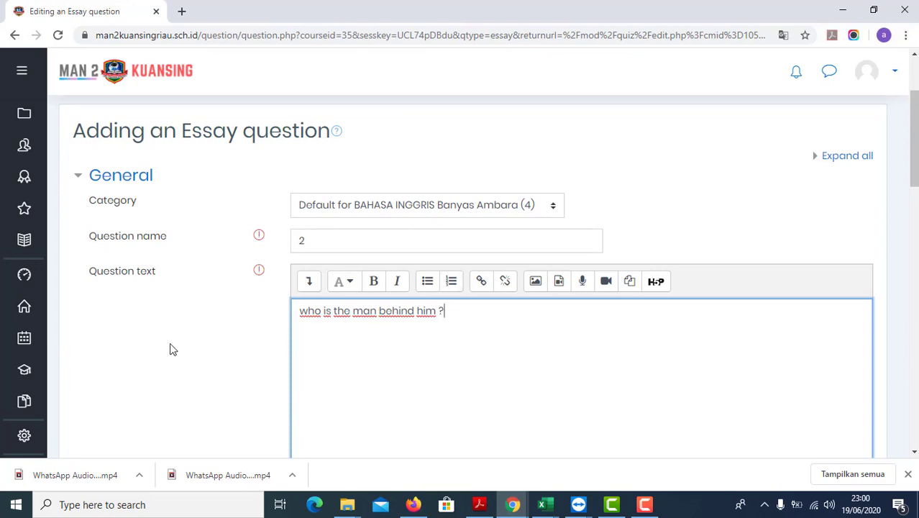
pyautogui.scroll(-3, 257, 329)
pyautogui.scroll(-6, 257, 330)
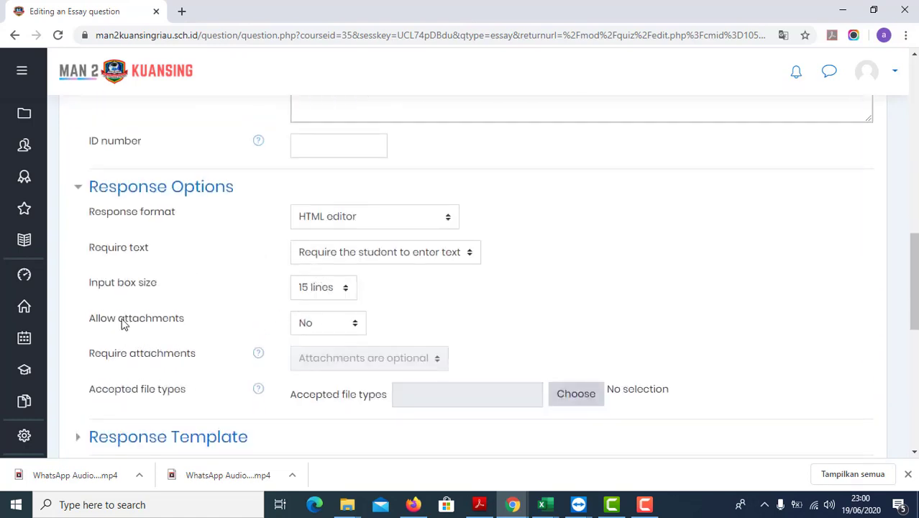
pyautogui.click(336, 325)
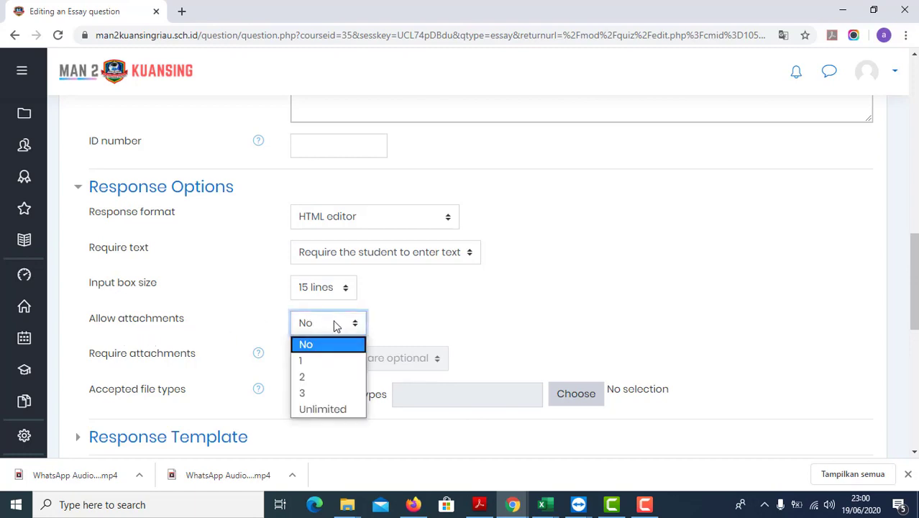
pyautogui.click(335, 410)
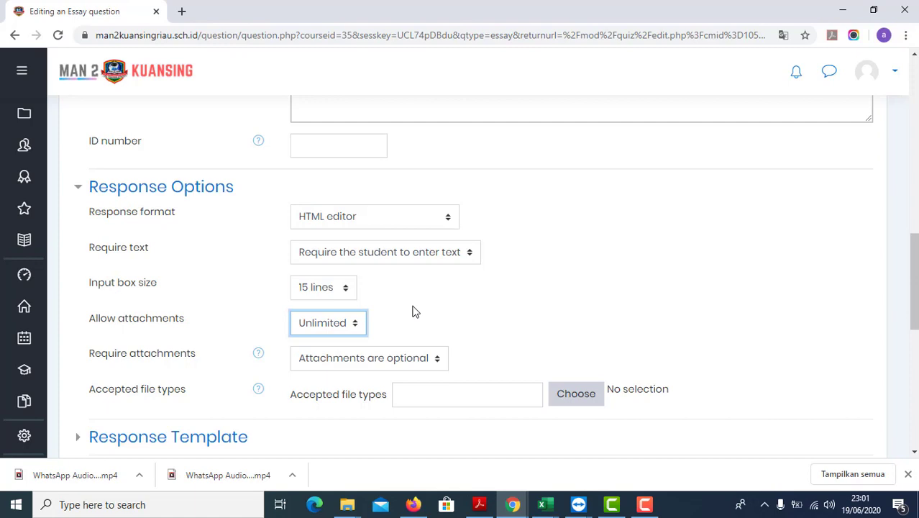
pyautogui.click(433, 358)
pyautogui.click(434, 360)
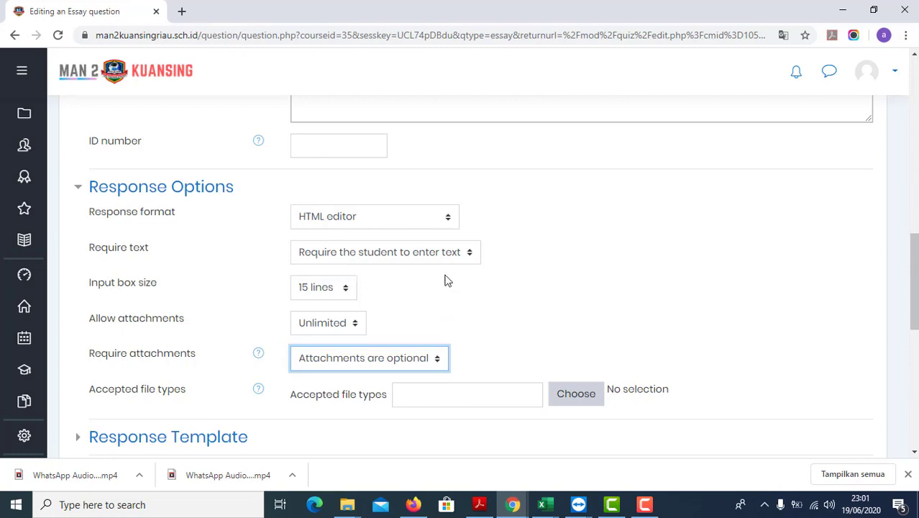
# Compare the Response Options with the Allow Attachments figure on page 32 of the PDF guide in Acrobat Reader
pyautogui.click(480, 505)
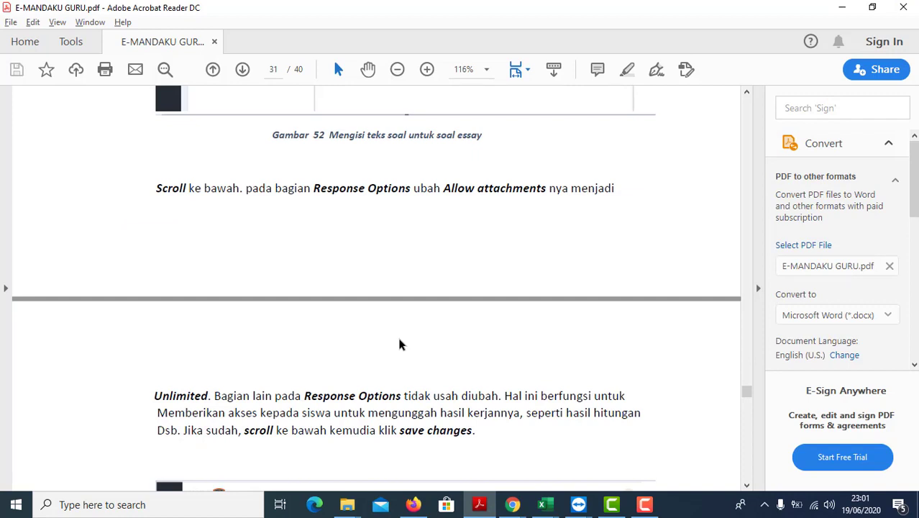
pyautogui.scroll(-3, 400, 345)
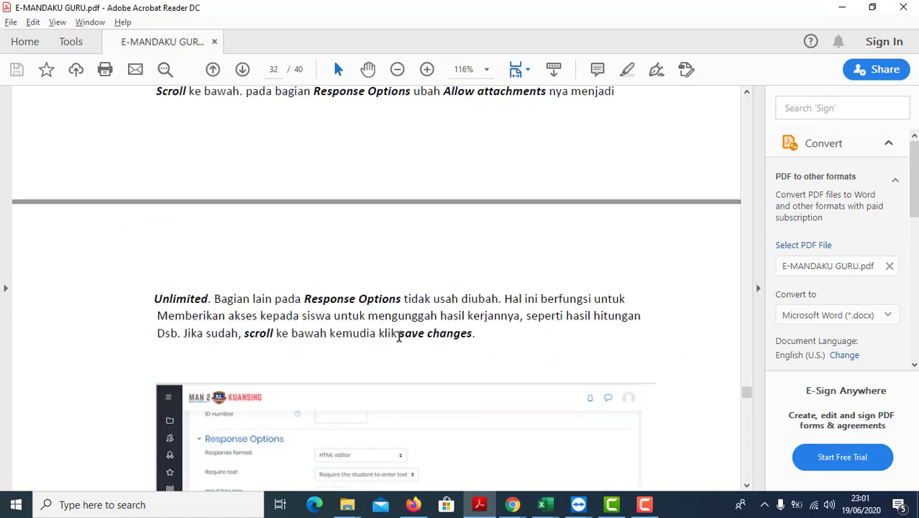
pyautogui.scroll(-4, 400, 336)
pyautogui.scroll(-4, 400, 336)
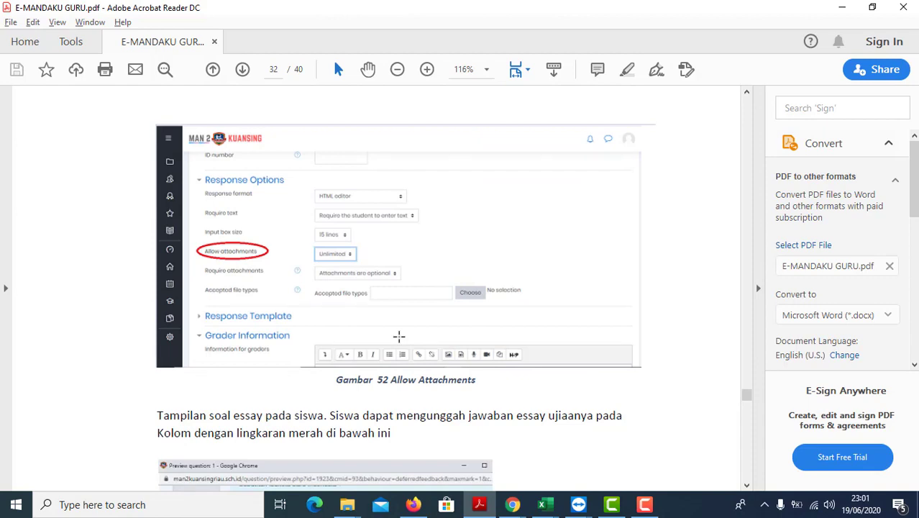
pyautogui.scroll(2, 399, 336)
# Return to the essay form in Chrome and save the question to the quiz
pyautogui.moveTo(513, 504)
pyautogui.click(488, 478)
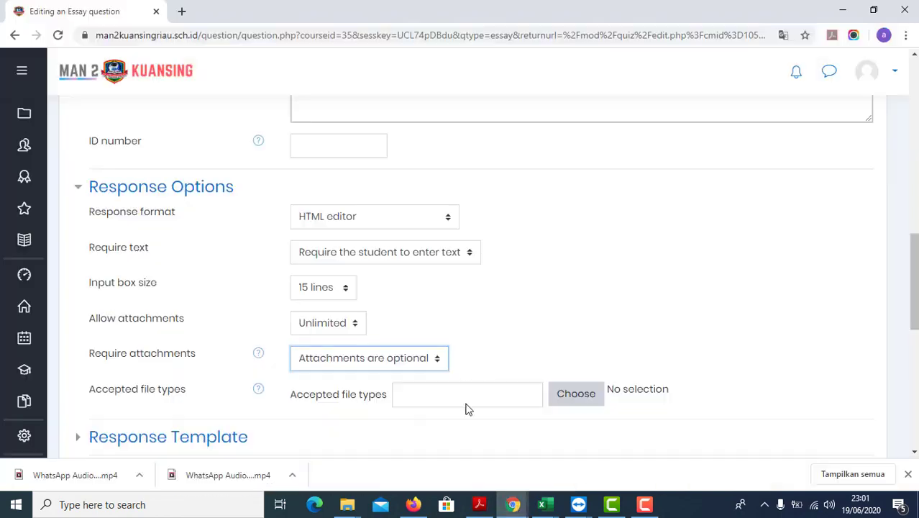
pyautogui.scroll(-2, 462, 291)
pyautogui.scroll(-3, 461, 291)
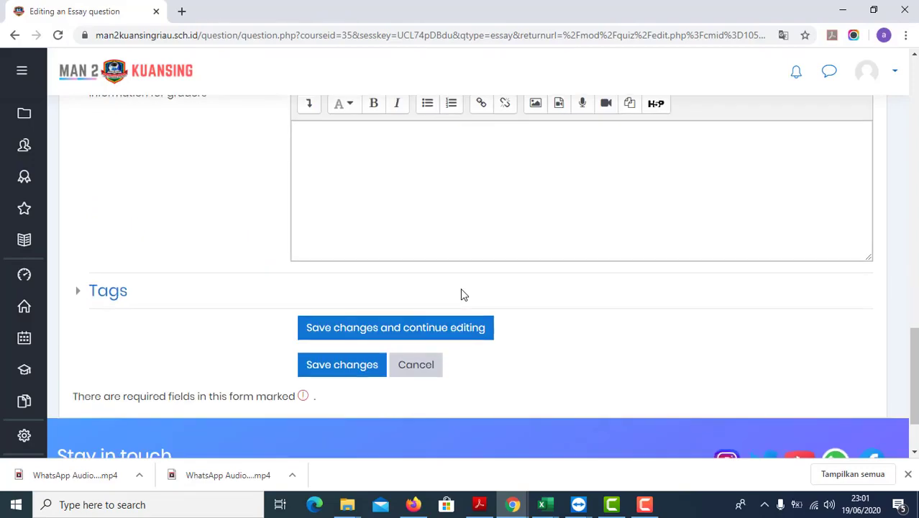
pyautogui.click(360, 366)
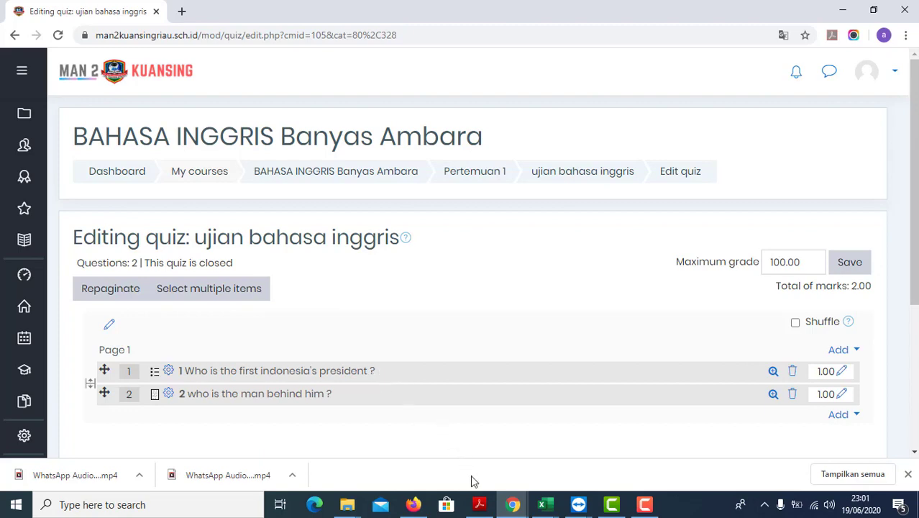
# Switch to the PDF guide in Acrobat Reader and read how students see an essay question and upload their answers
pyautogui.click(480, 504)
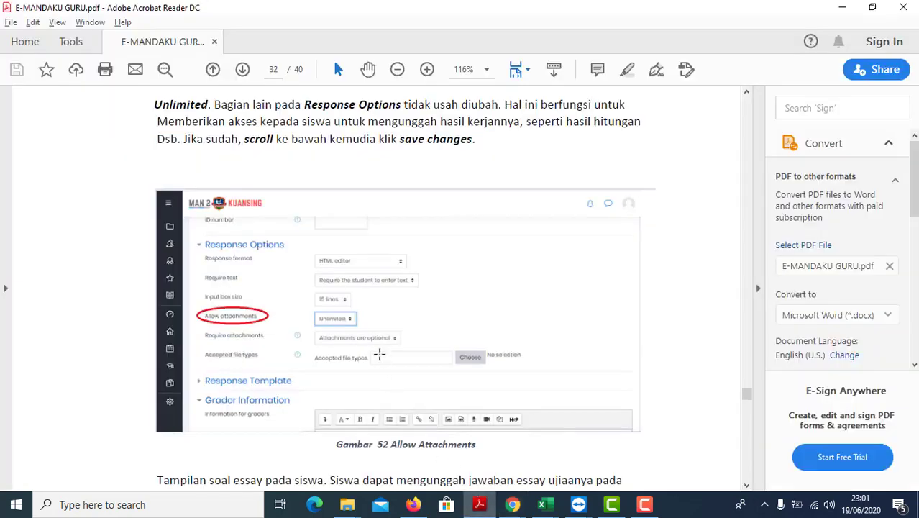
pyautogui.scroll(-2, 378, 346)
pyautogui.scroll(-3, 377, 346)
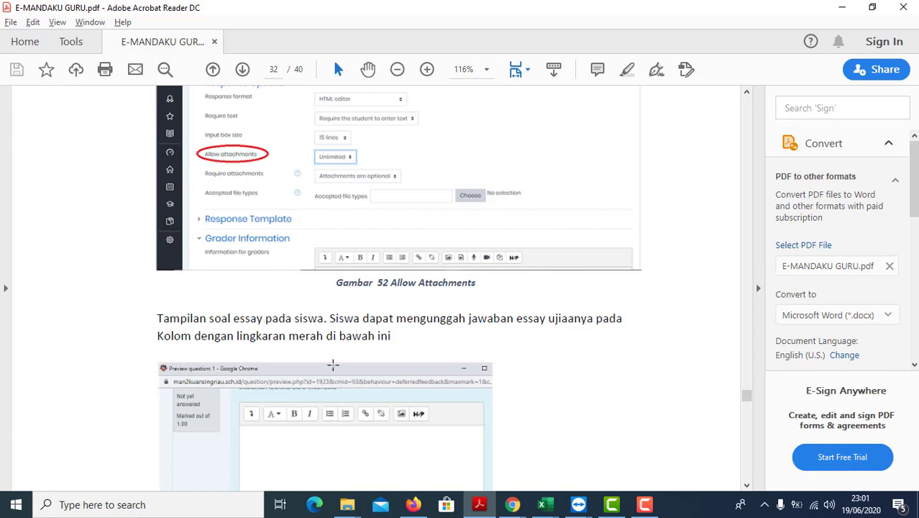
pyautogui.scroll(-2, 479, 324)
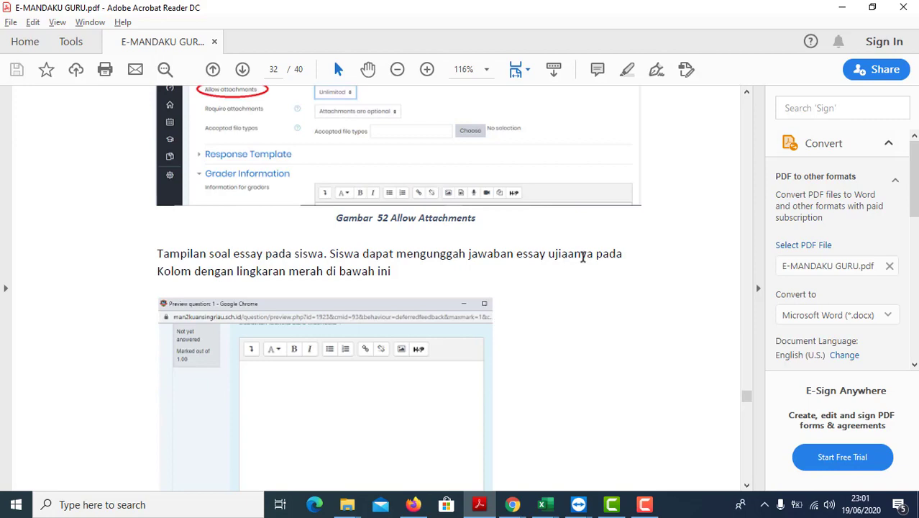
pyautogui.scroll(-5, 368, 273)
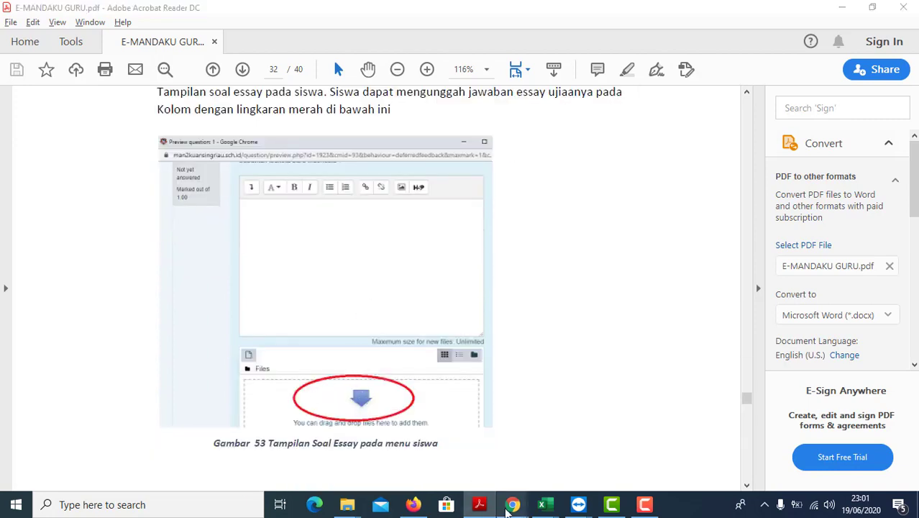
# Return to the quiz in Chrome, preview question 2 and examine its answer box and file upload area
pyautogui.moveTo(512, 505)
pyautogui.click(475, 430)
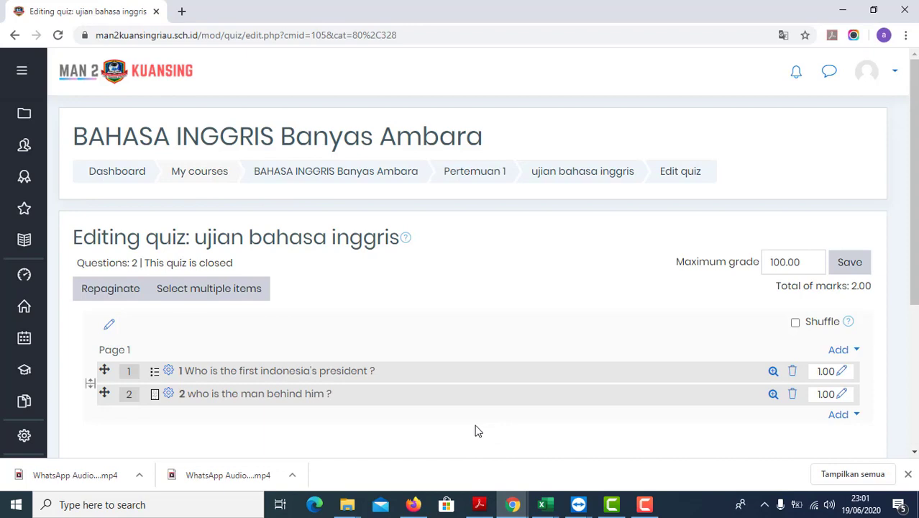
pyautogui.click(773, 395)
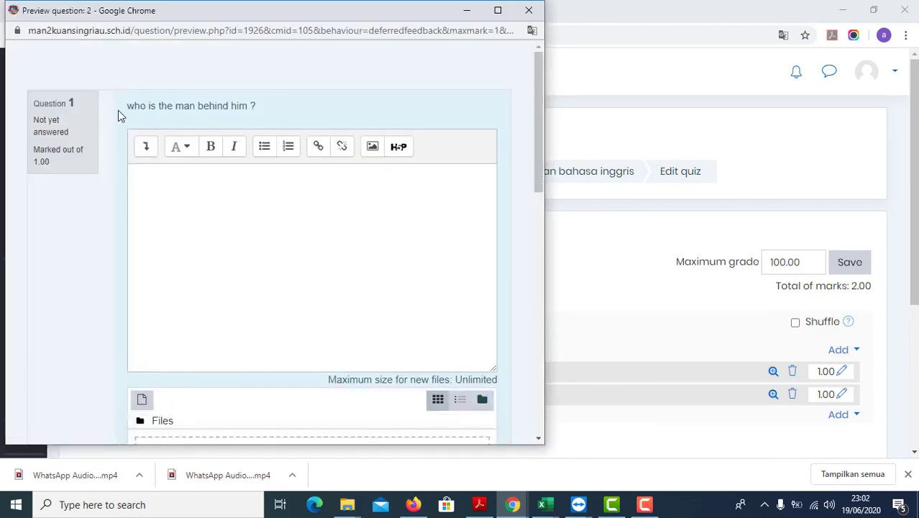
pyautogui.scroll(-3, 117, 180)
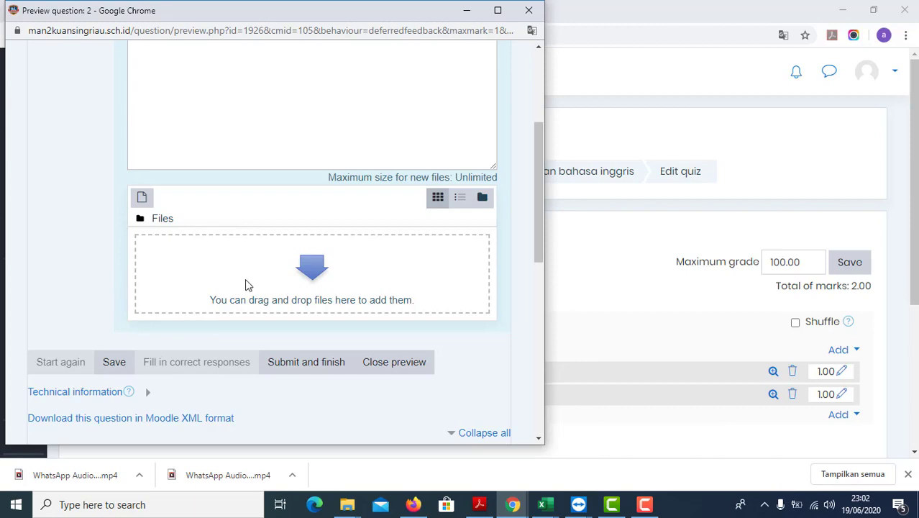
# Switch back to the PDF guide in Acrobat Reader and look over the figure of the student essay view and what follows
pyautogui.click(479, 504)
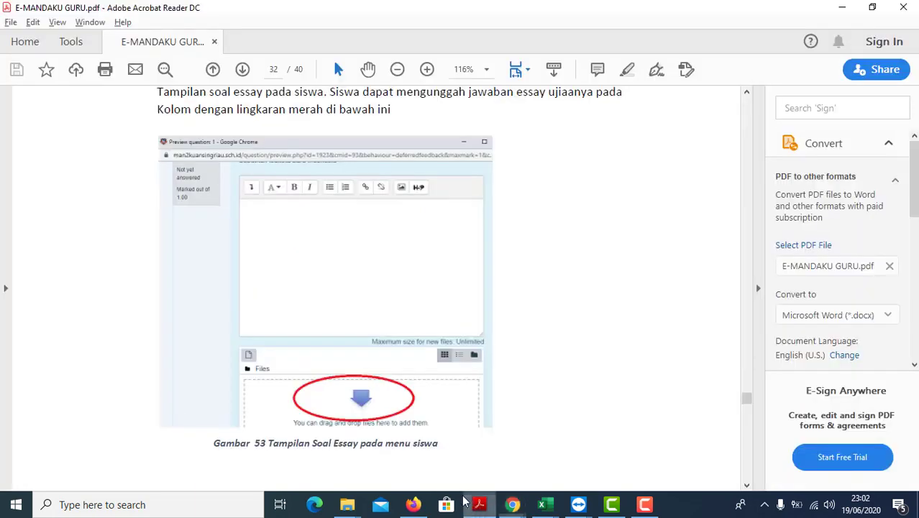
pyautogui.scroll(-5, 399, 378)
pyautogui.scroll(4, 395, 371)
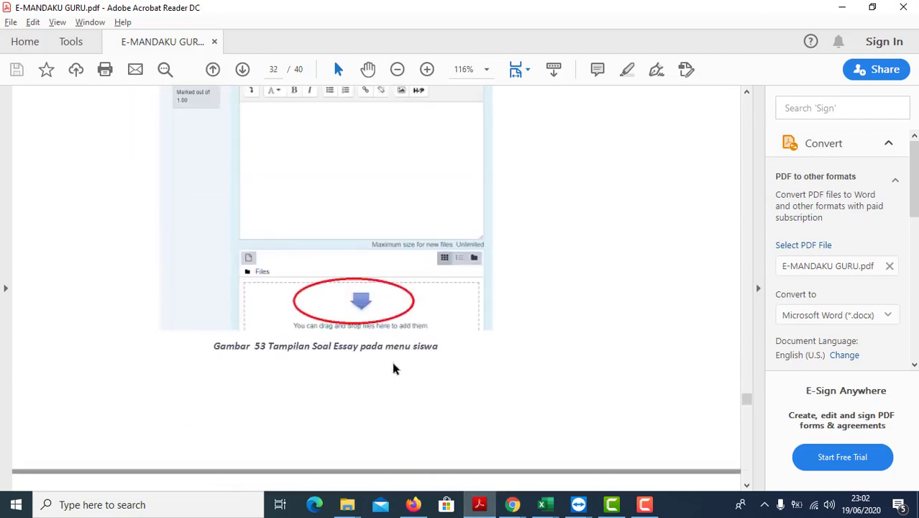